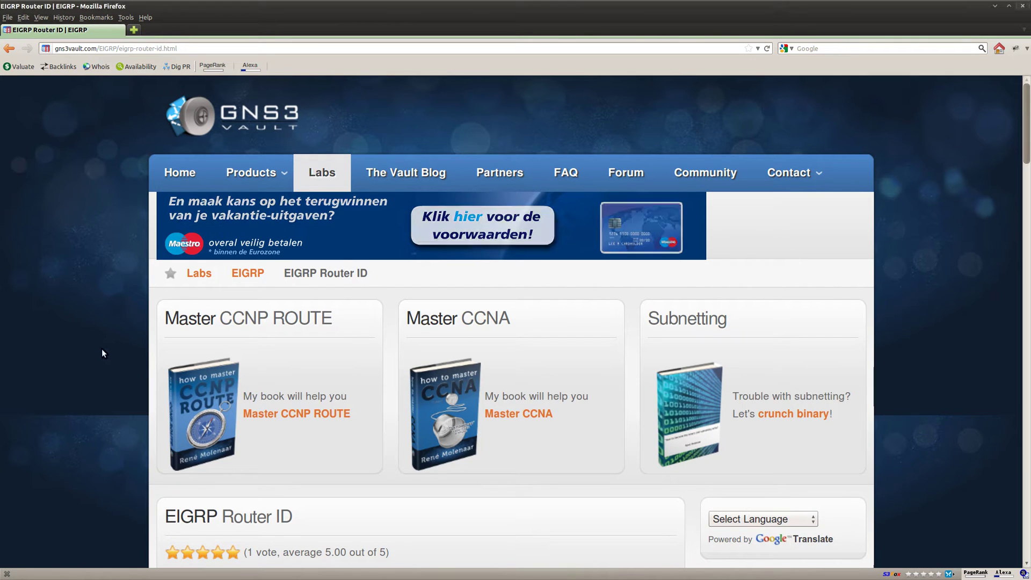
Step: Scroll through the GNS3 Vault EIGRP Router ID lab page, highlighting its heading
{"action": "scroll", "coordinate": [107, 348], "scroll_direction": "down", "scroll_amount": 3}
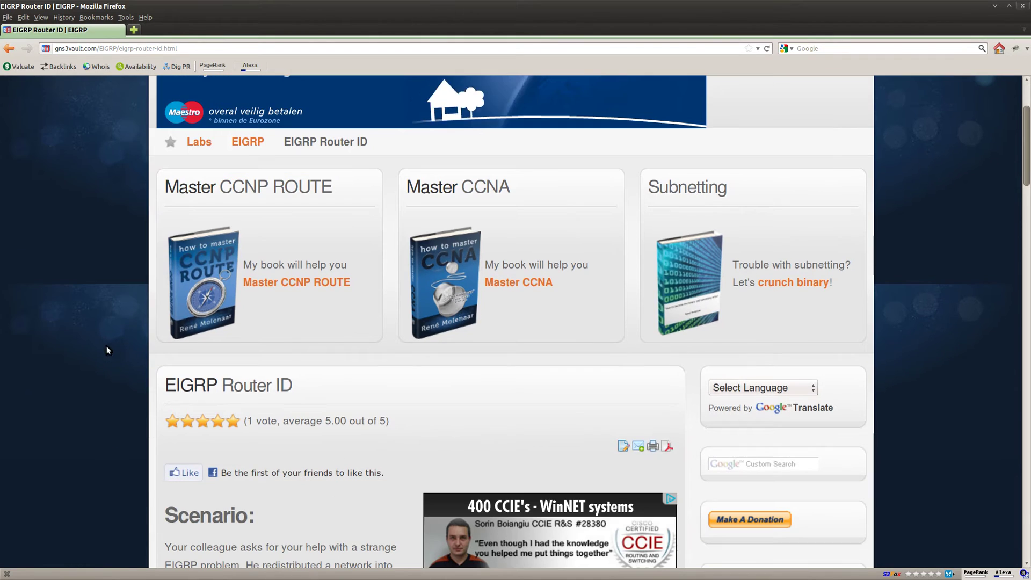
{"action": "left_click_drag", "start_coordinate": [305, 391], "coordinate": [159, 392]}
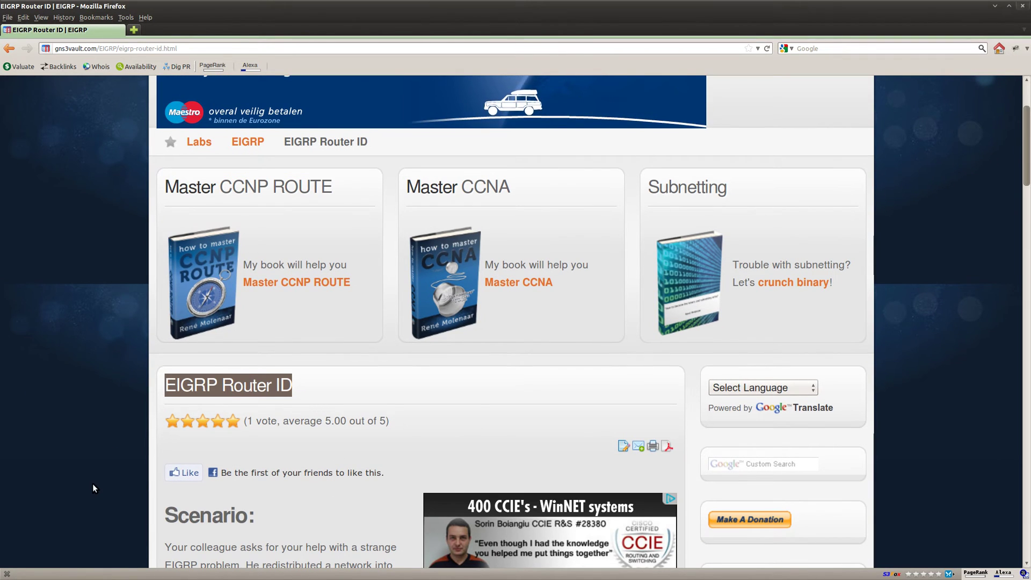
{"action": "scroll", "coordinate": [108, 478], "scroll_direction": "down", "scroll_amount": 6}
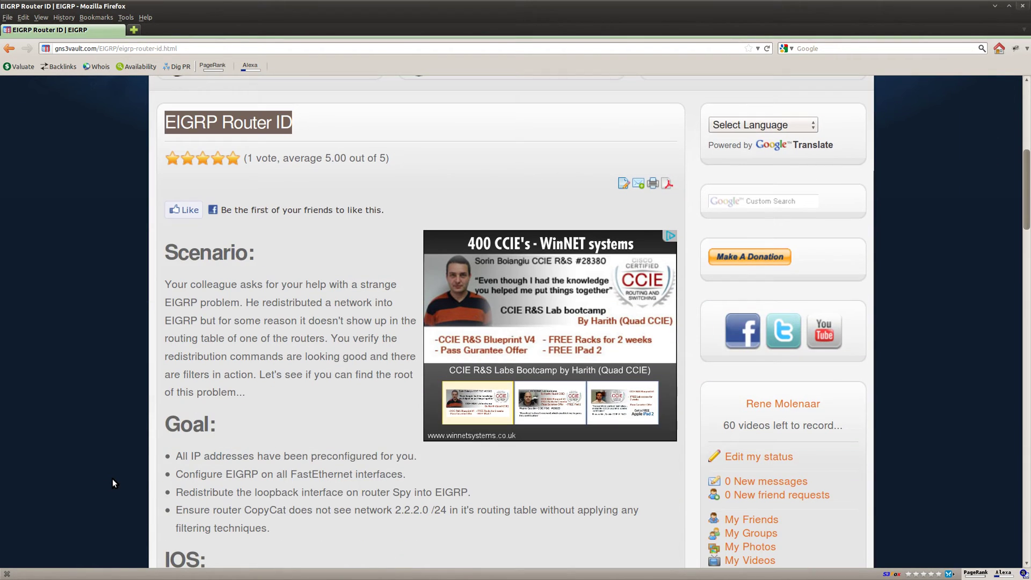
{"action": "scroll", "coordinate": [111, 479], "scroll_direction": "down", "scroll_amount": 9}
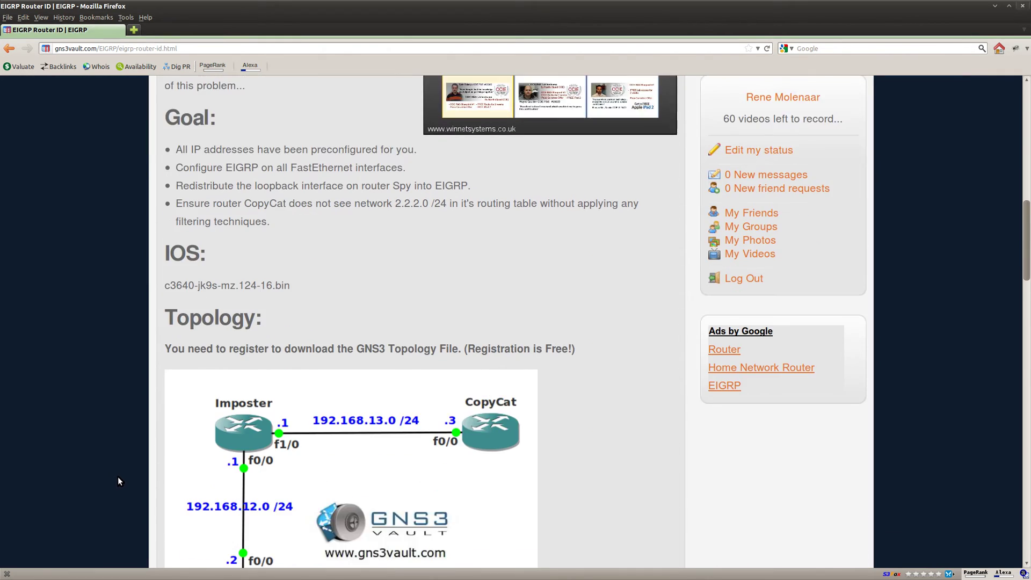
{"action": "scroll", "coordinate": [121, 474], "scroll_direction": "down", "scroll_amount": 2}
{"action": "scroll", "coordinate": [121, 472], "scroll_direction": "up", "scroll_amount": 2}
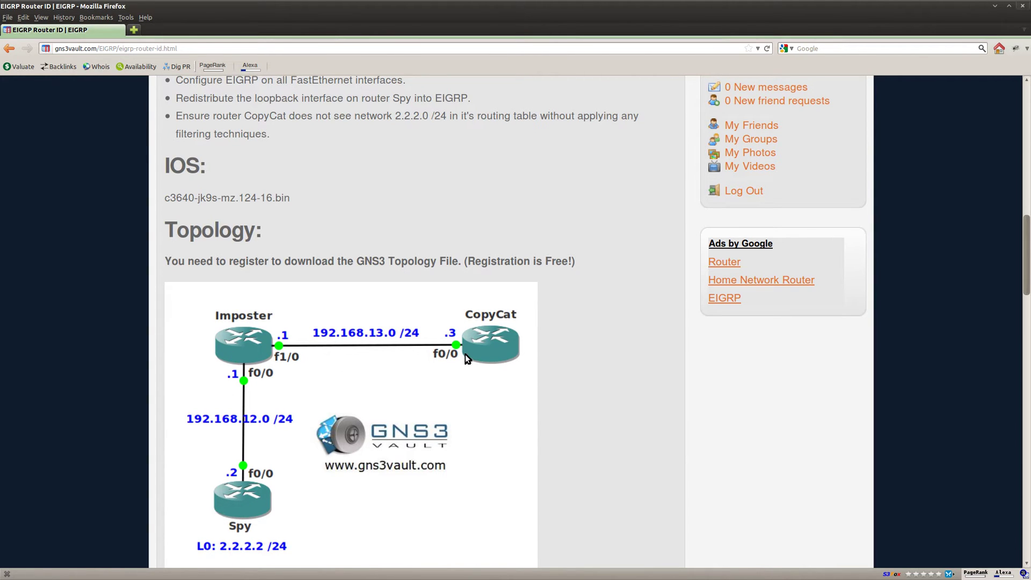
Step: Highlight the 'Configure EIGRP on all FastEthernet interfaces' goal and scroll to the topology diagram
{"action": "scroll", "coordinate": [243, 530], "scroll_direction": "down", "scroll_amount": 3}
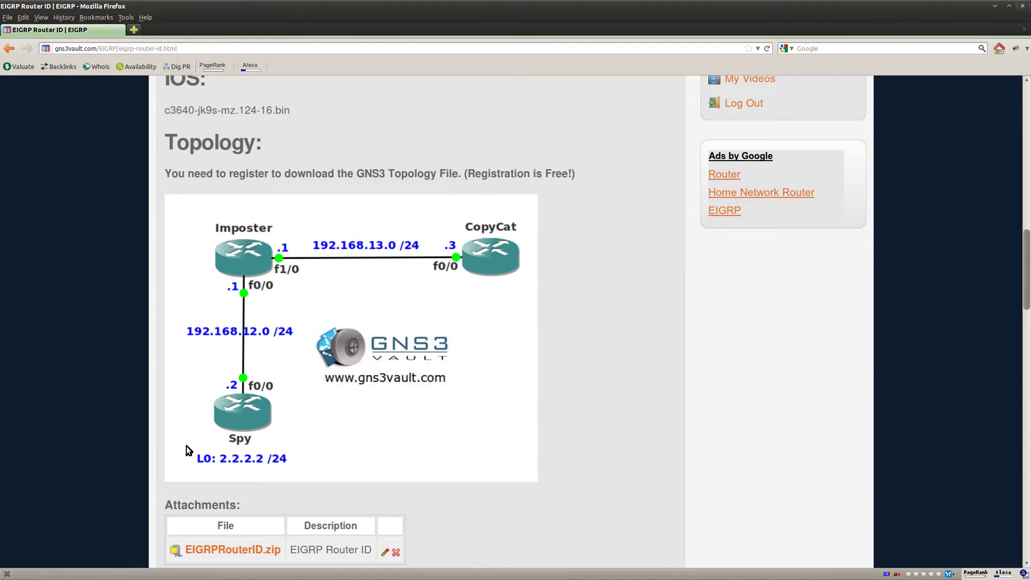
{"action": "scroll", "coordinate": [303, 322], "scroll_direction": "up", "scroll_amount": 5}
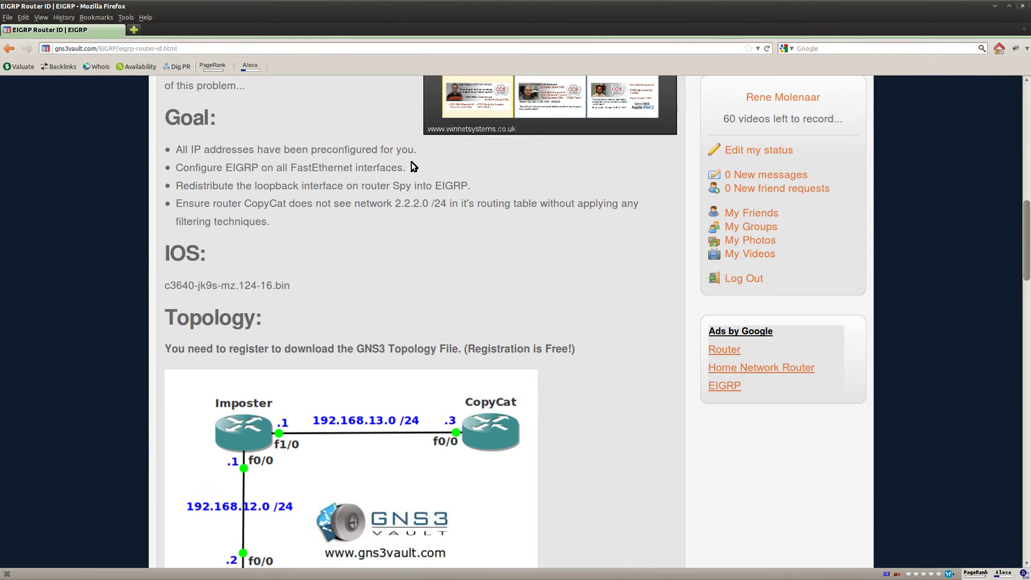
{"action": "left_click_drag", "start_coordinate": [410, 168], "coordinate": [175, 168]}
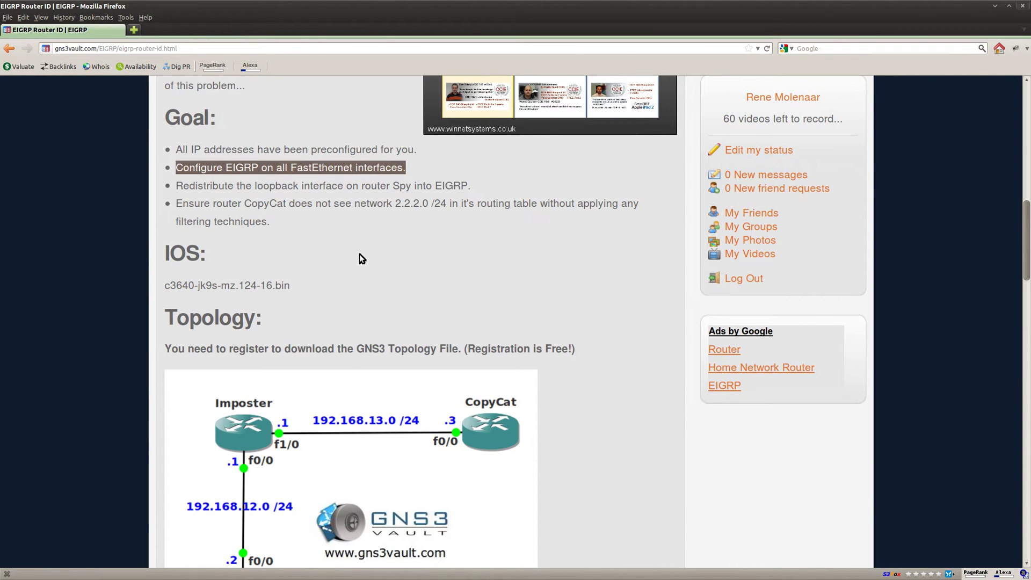
{"action": "scroll", "coordinate": [376, 247], "scroll_direction": "down", "scroll_amount": 1}
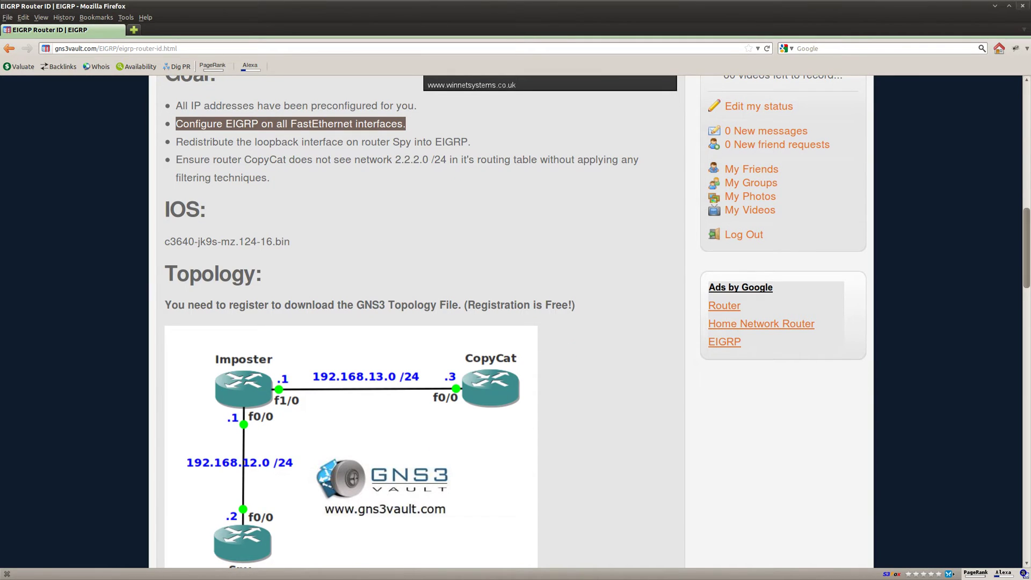
Step: On the Spy console, enter privileged mode and list its interface addresses
{"action": "key", "text": "alt+Tab"}
{"action": "left_click", "coordinate": [183, 572]}
{"action": "key", "text": "Return"}
{"action": "key", "text": "Return"}
{"action": "key", "text": "Return"}
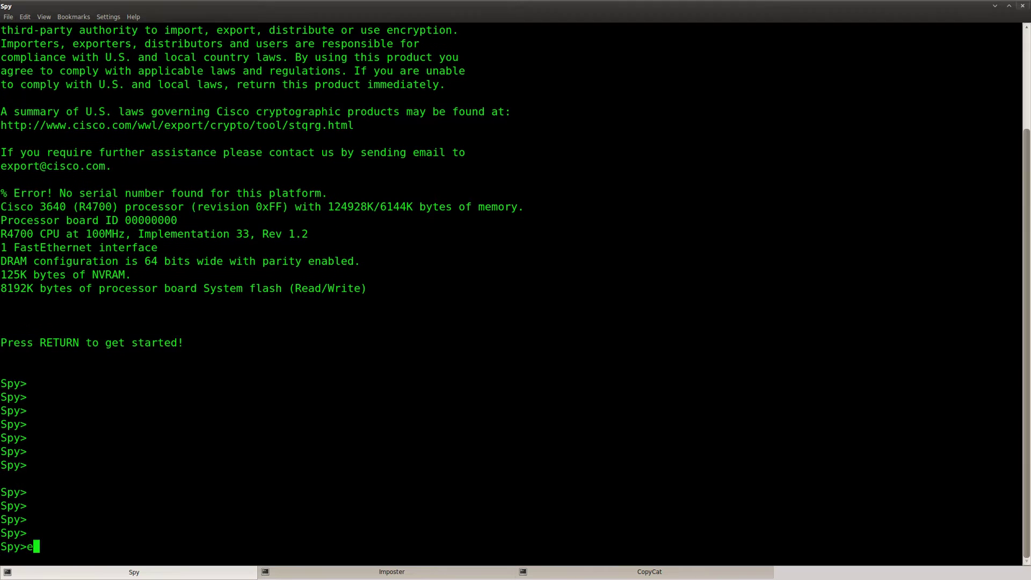
{"action": "type", "text": "ena"}
{"action": "key", "text": "Return"}
{"action": "type", "text": "show ip int brief"}
{"action": "key", "text": "Return"}
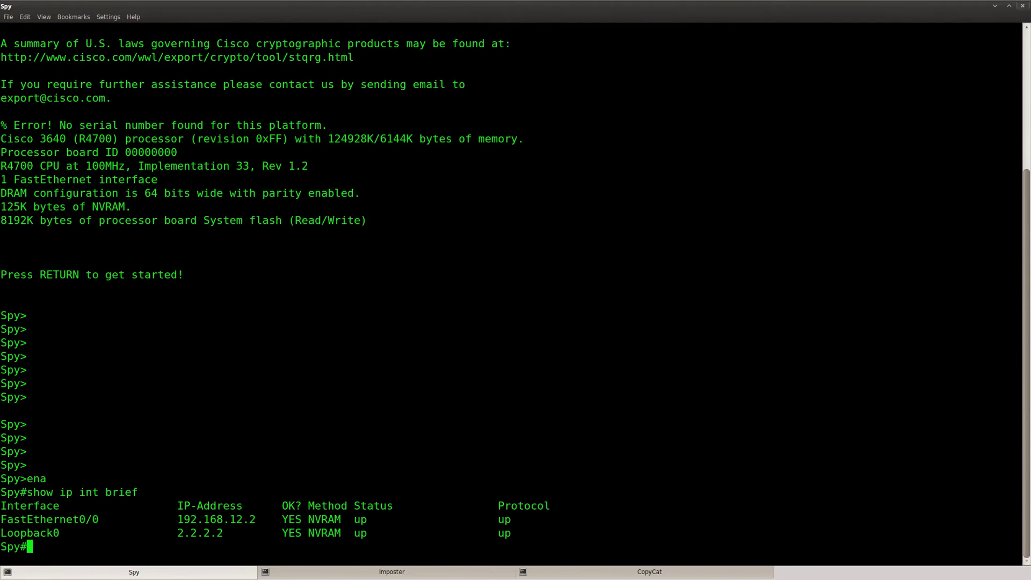
{"action": "key", "text": "Return"}
Step: Configure EIGRP 1 on Spy with no auto-summary and network 192.168.12.0
{"action": "type", "text": "conf t"}
{"action": "key", "text": "Return"}
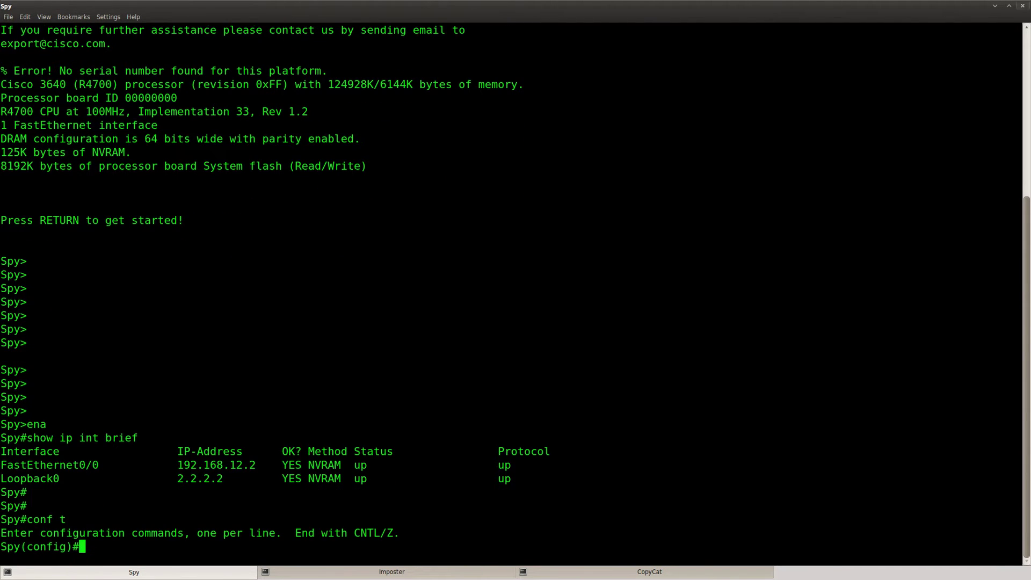
{"action": "type", "text": "router eigrp 1"}
{"action": "key", "text": "Return"}
{"action": "type", "text": "no auto"}
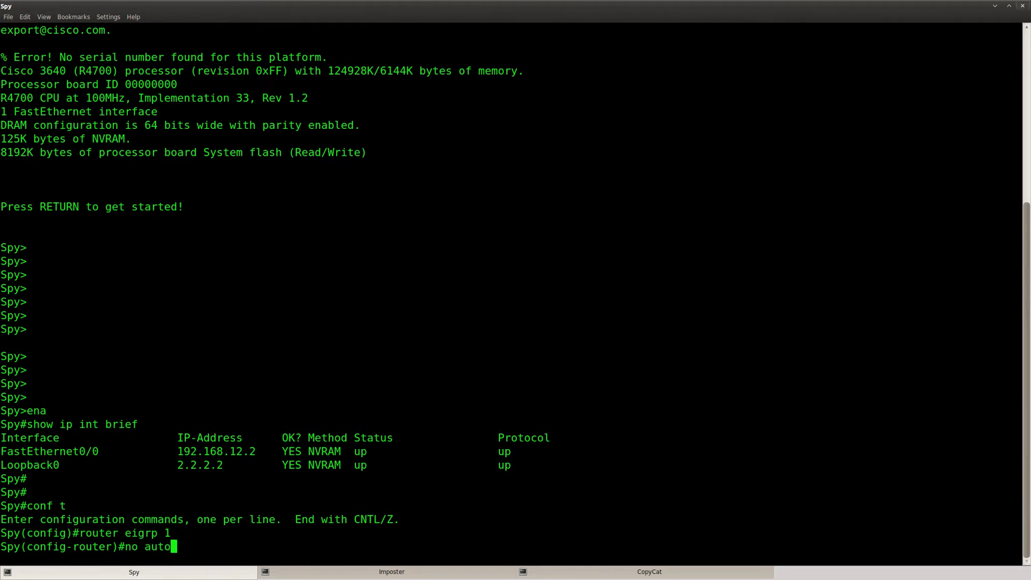
{"action": "key", "text": "Tab"}
{"action": "key", "text": "Return"}
{"action": "type", "text": "net"}
{"action": "key", "text": "Tab"}
{"action": "type", "text": "192.168.12"}
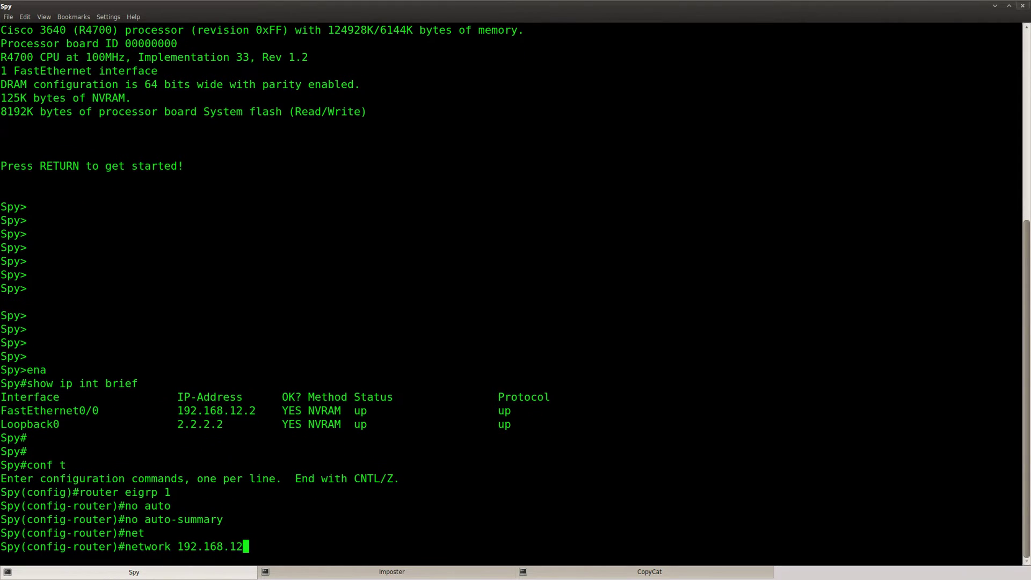
{"action": "type", "text": ".0"}
{"action": "key", "text": "Return"}
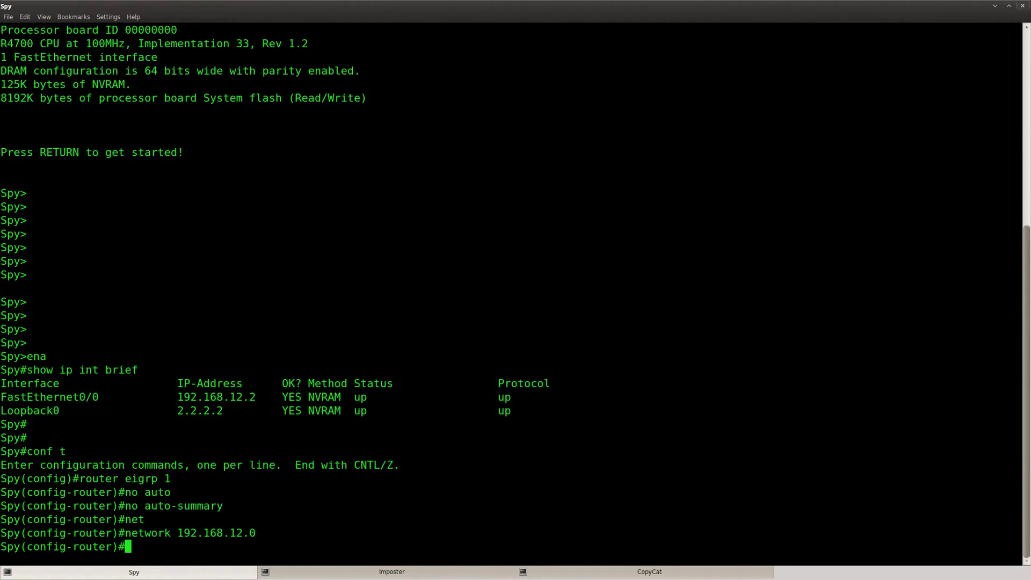
Step: On the Imposter console, enter privileged mode and list its interface addresses
{"action": "left_click", "coordinate": [335, 573]}
{"action": "key", "text": "Return"}
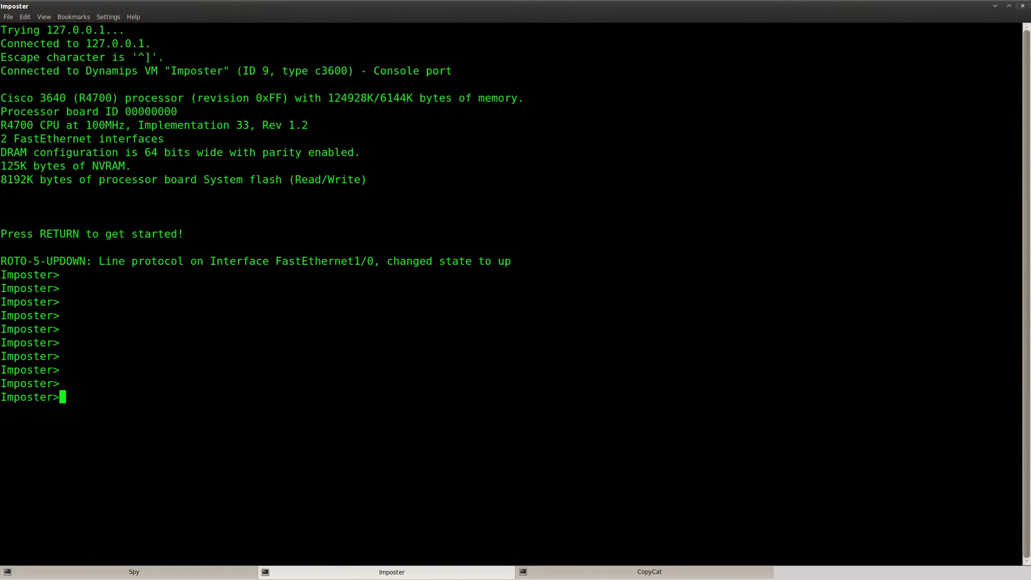
{"action": "key", "text": "Return"}
{"action": "key", "text": "Return"}
{"action": "type", "text": "ena"}
{"action": "key", "text": "Return"}
{"action": "type", "text": "show ip int brief"}
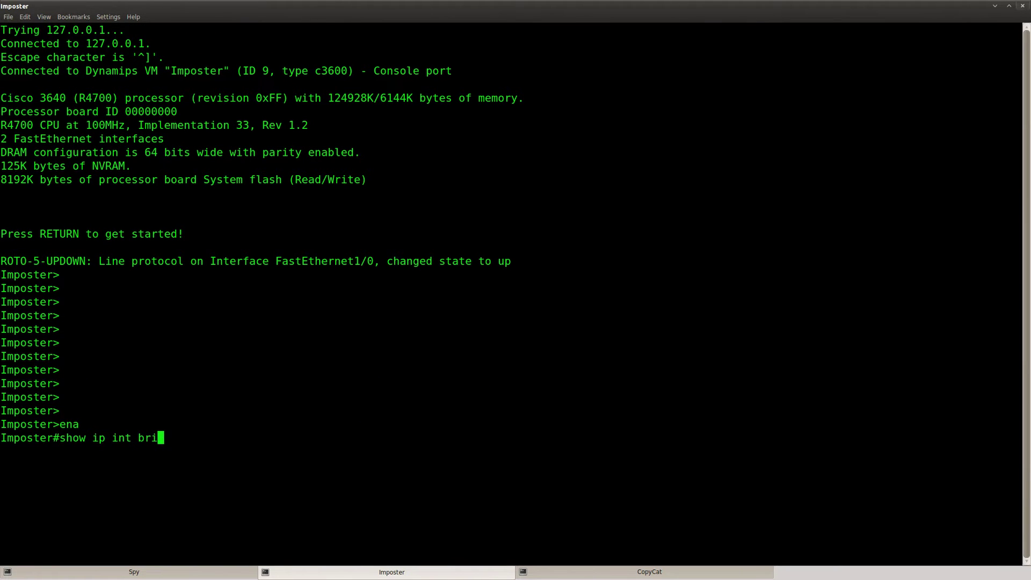
{"action": "key", "text": "Return"}
Step: Start EIGRP 1 on Imposter and advertise network 192.168.12.0
{"action": "type", "text": "conf t"}
{"action": "key", "text": "Return"}
{"action": "type", "text": "router eigrp 1"}
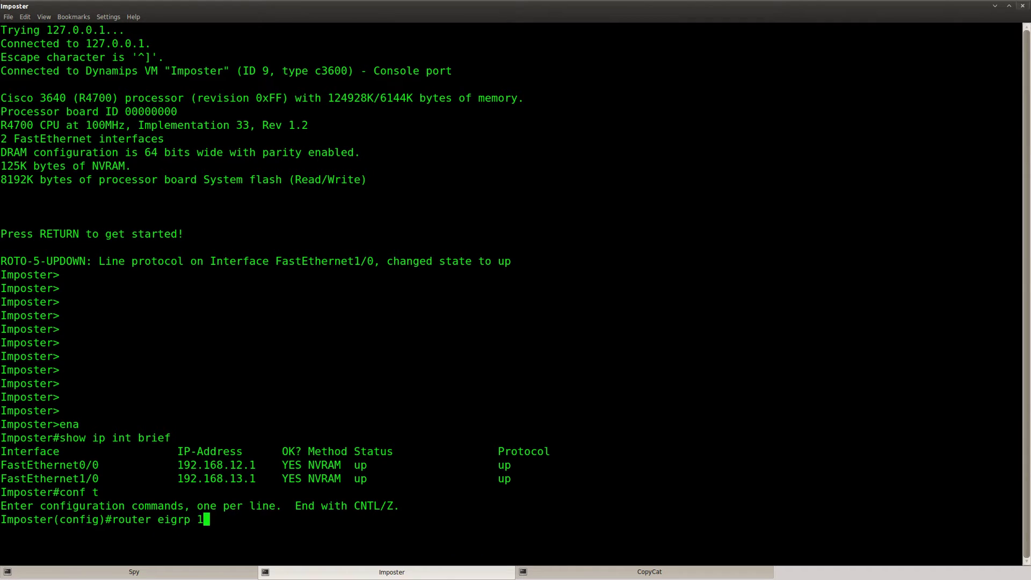
{"action": "key", "text": "Return"}
{"action": "type", "text": "network 192.168.12.0"}
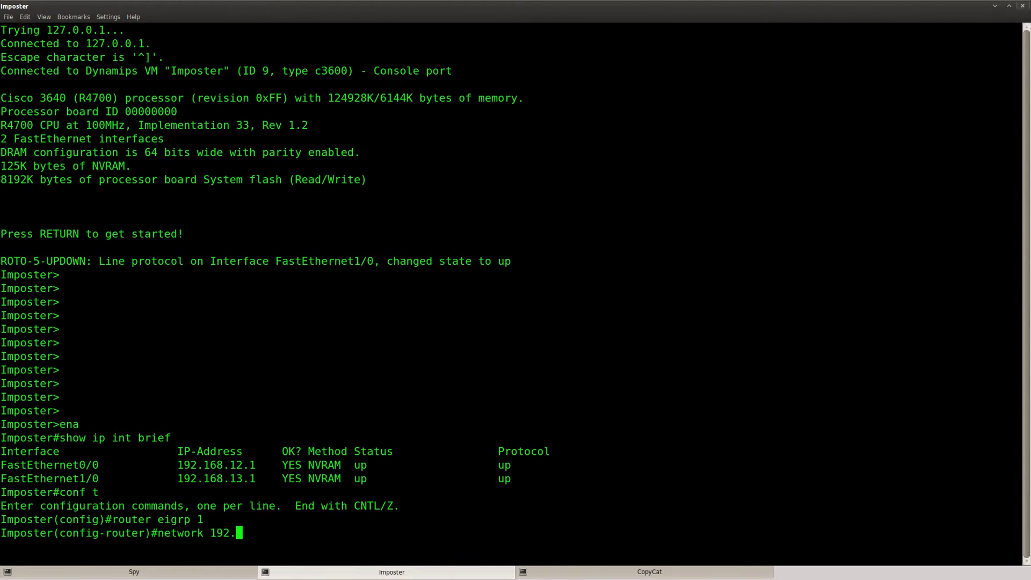
{"action": "key", "text": "Return"}
Step: Add network 192.168.13.0 to Imposter's EIGRP 1 and disable auto-summary
{"action": "key", "text": "Up"}
{"action": "key", "text": "Left"}
{"action": "key", "text": "Left"}
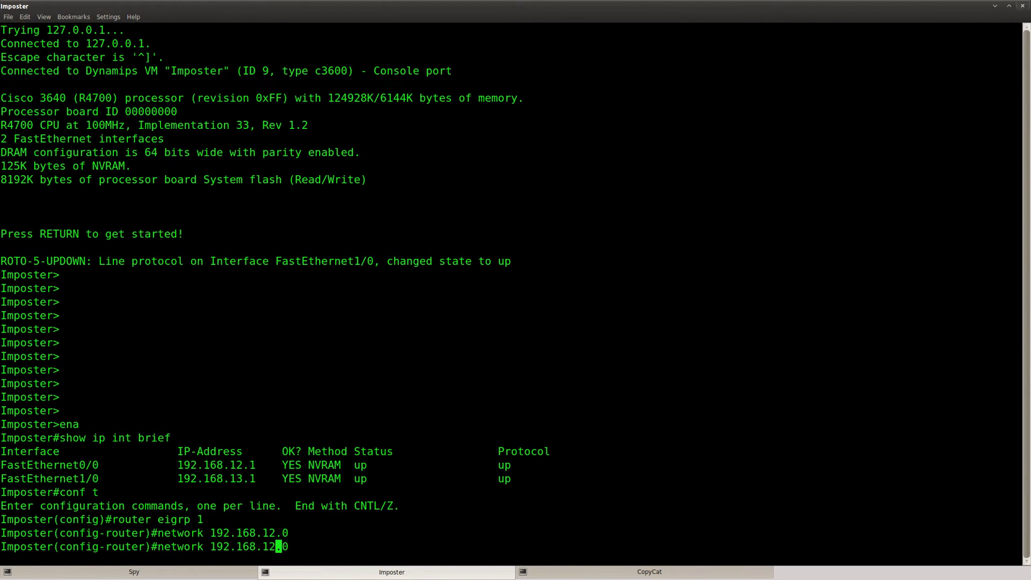
{"action": "key", "text": "BackSpace"}
{"action": "type", "text": "3"}
{"action": "key", "text": "Return"}
{"action": "key", "text": "Return"}
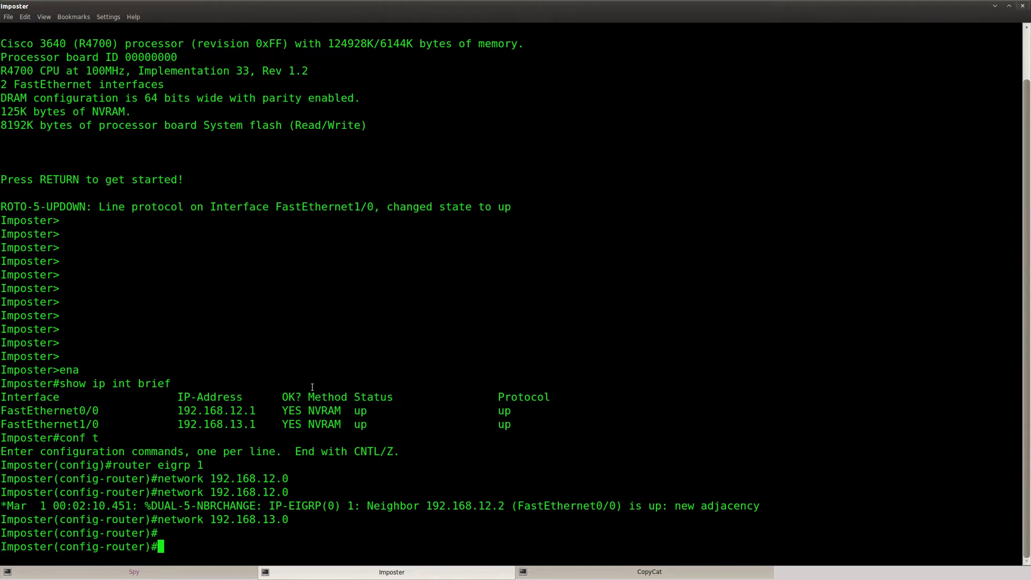
{"action": "key", "text": "Return"}
{"action": "key", "text": "Return"}
{"action": "type", "text": "no auto"}
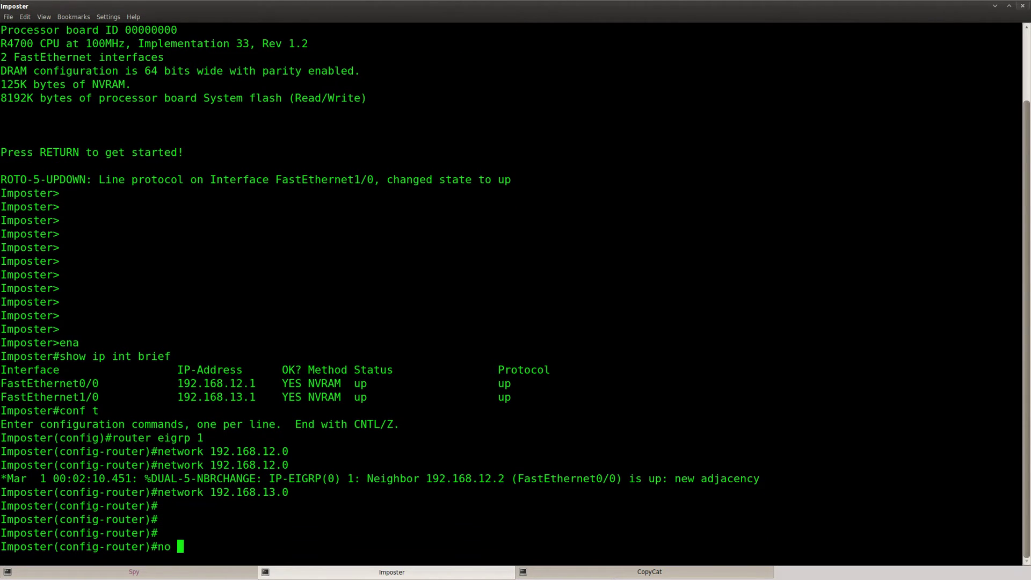
{"action": "key", "text": "Tab"}
{"action": "key", "text": "Return"}
Step: On CopyCat, list interfaces and note FastEthernet0/0 is shut down and unassigned
{"action": "left_click", "coordinate": [531, 572]}
{"action": "key", "text": "Return"}
{"action": "key", "text": "Return"}
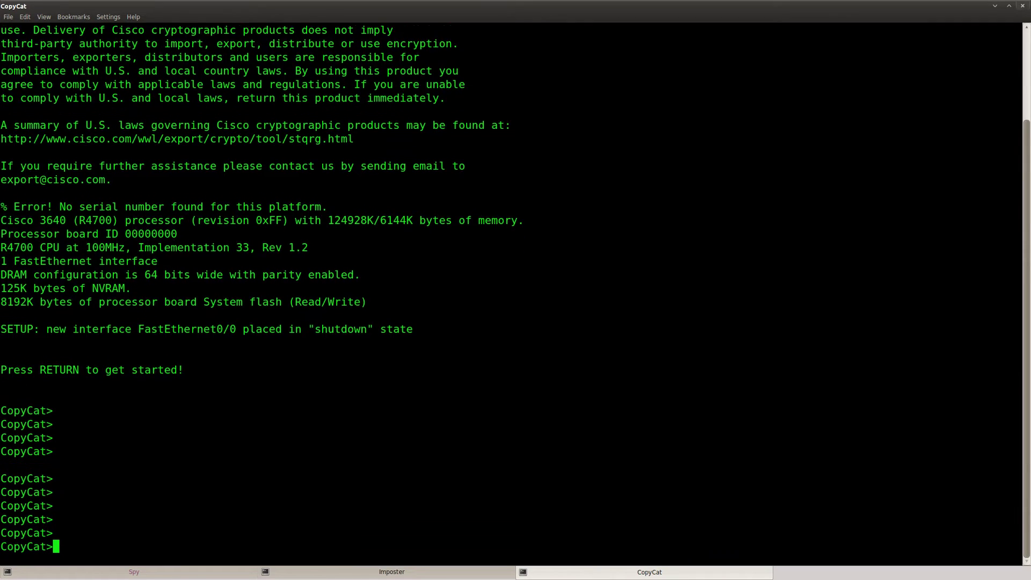
{"action": "type", "text": "ena"}
{"action": "key", "text": "Return"}
{"action": "type", "text": "show ip int brief"}
{"action": "key", "text": "Return"}
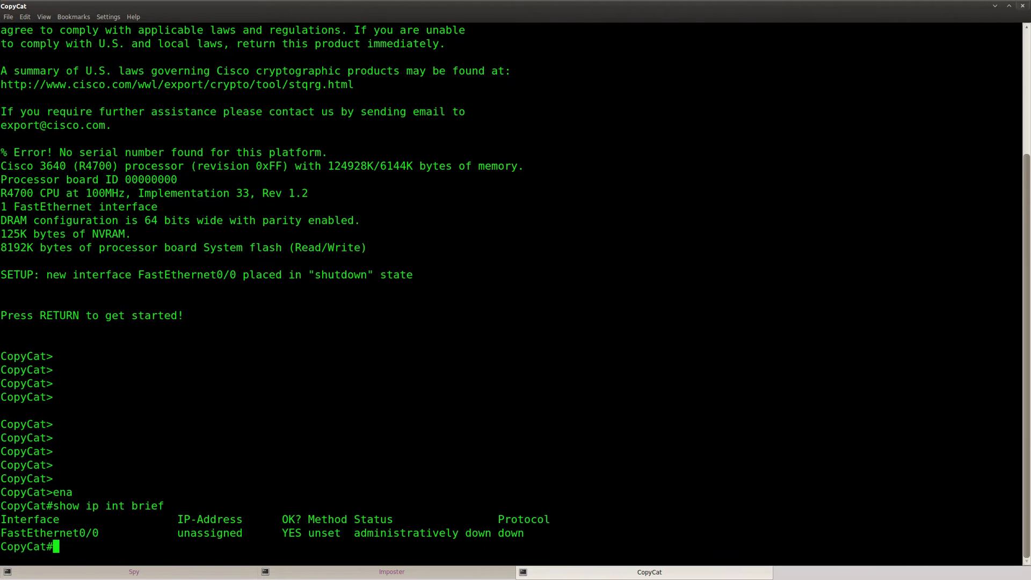
{"action": "key", "text": "Return"}
{"action": "type", "text": "conf"}
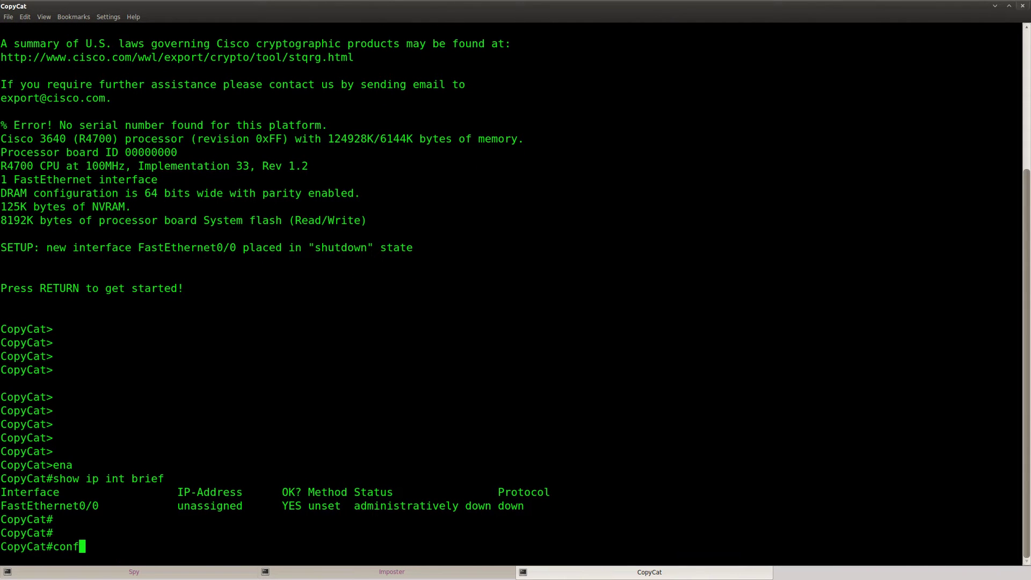
{"action": "type", "text": " t"}
{"action": "key", "text": "Return"}
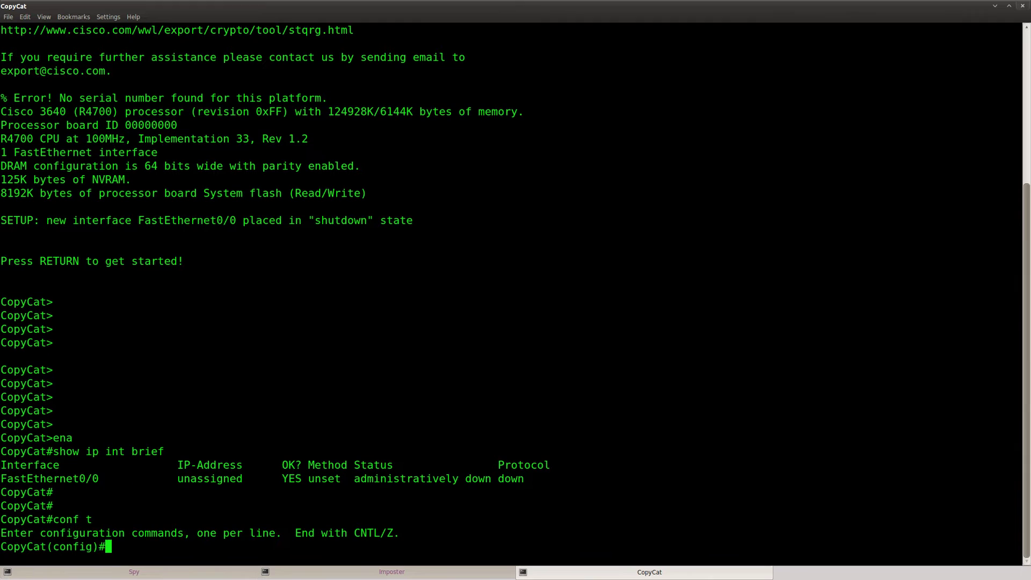
{"action": "left_click_drag", "start_coordinate": [530, 479], "coordinate": [1, 480]}
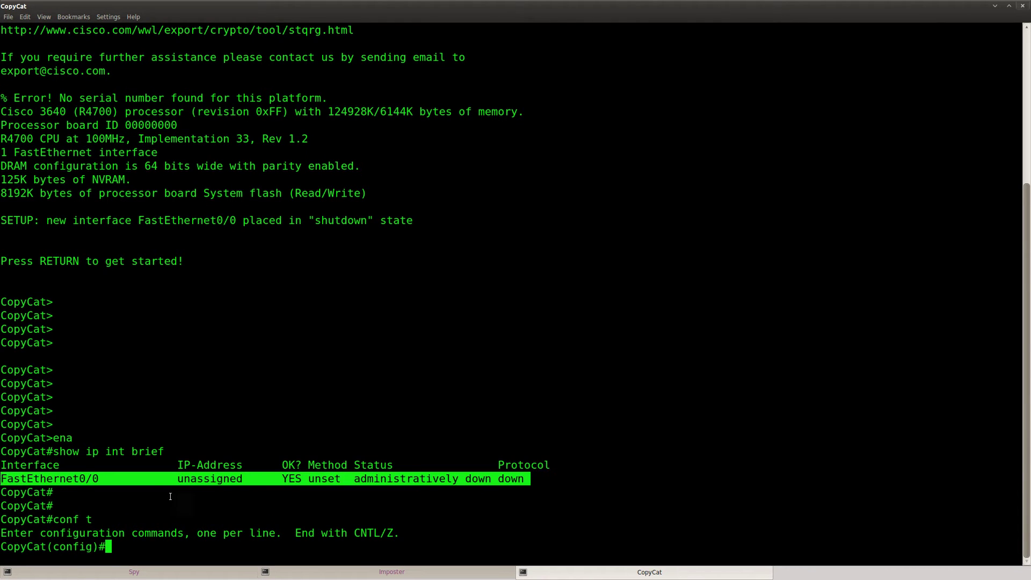
Step: Enable CopyCat's FastEthernet0/0 with address 192.168.13.3 255.255.255.0, fixing a typo
{"action": "key", "text": "Return"}
{"action": "key", "text": "Return"}
{"action": "key", "text": "Return"}
{"action": "type", "text": "int f0/0"}
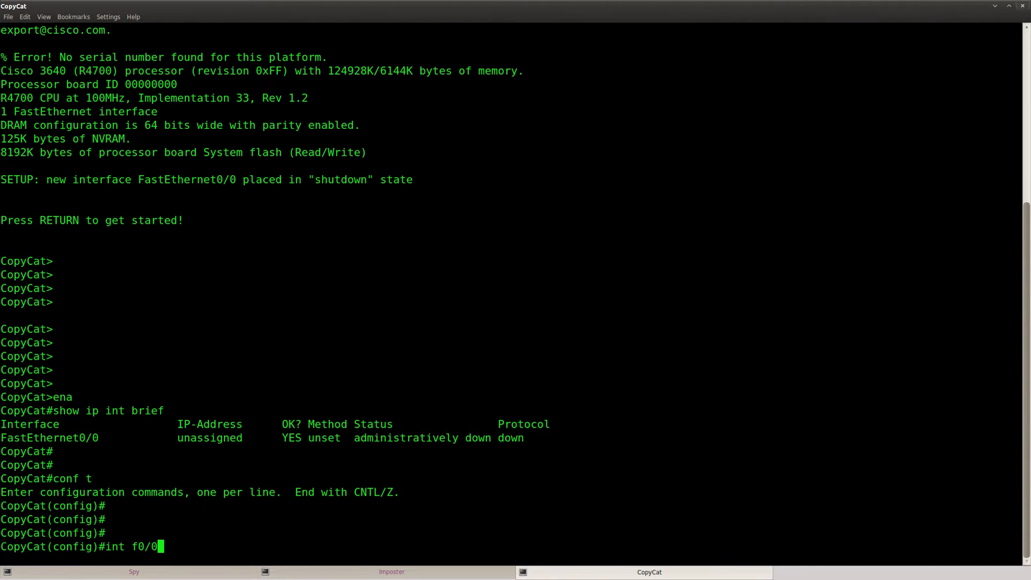
{"action": "key", "text": "Return"}
{"action": "type", "text": "n "}
{"action": "type", "text": " shut"}
{"action": "key", "text": "Return"}
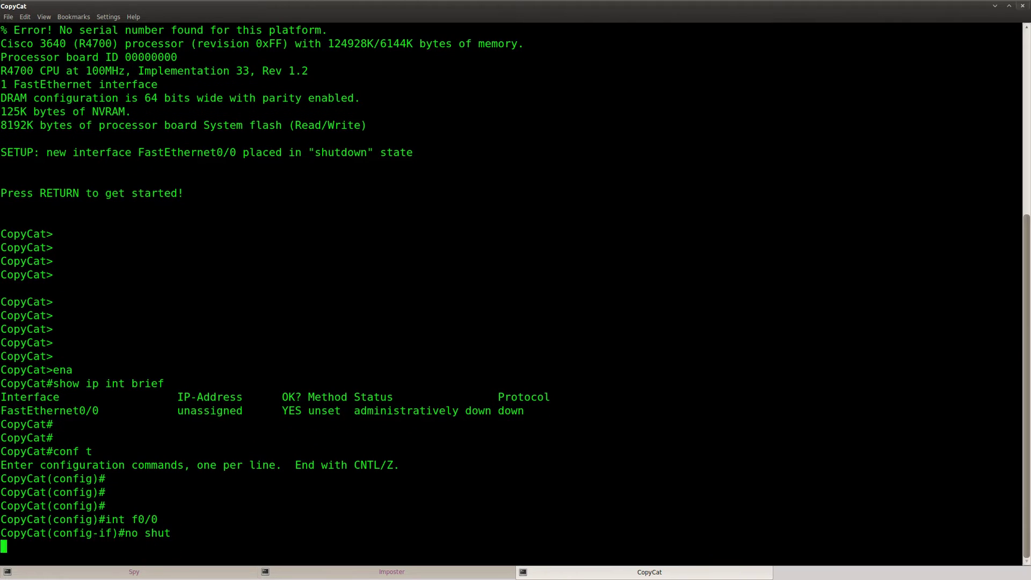
{"action": "type", "text": "ip add"}
{"action": "key", "text": "Tab"}
{"action": "type", "text": "192.168.13"}
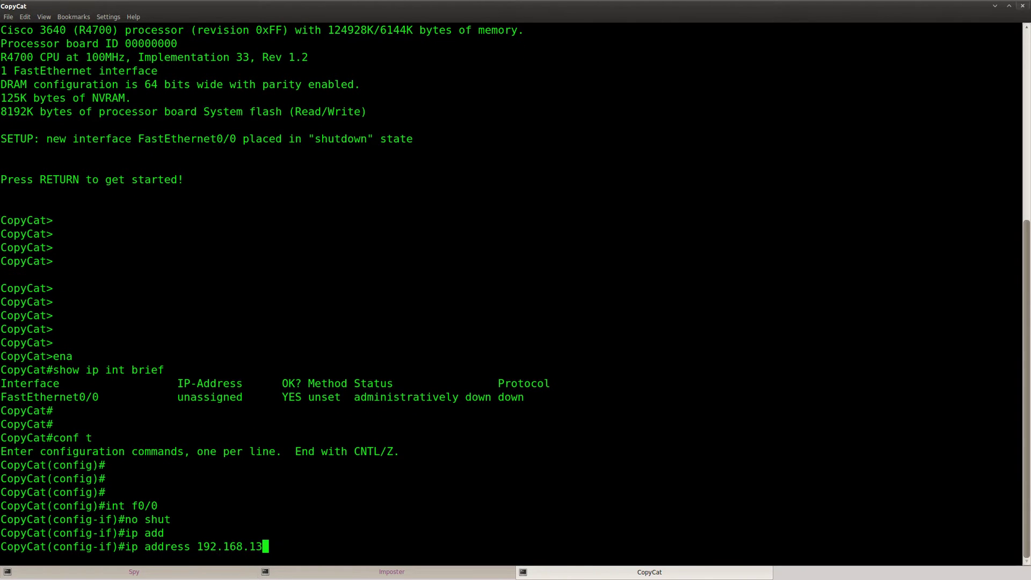
{"action": "type", "text": ".3. 255.255.255.0"}
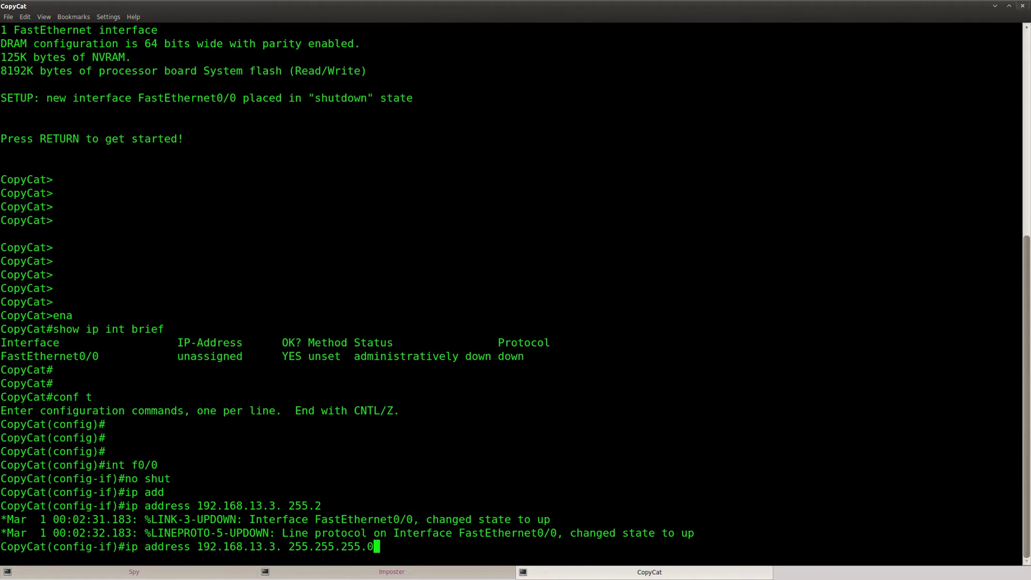
{"action": "key", "text": "Return"}
{"action": "key", "text": "Up"}
{"action": "key", "text": "Left"}
{"action": "key", "text": "Left"}
{"action": "key", "text": "Left"}
{"action": "key", "text": "Left"}
{"action": "key", "text": "Left"}
{"action": "key", "text": "Left"}
{"action": "key", "text": "Left"}
{"action": "key", "text": "Left"}
{"action": "key", "text": "Left"}
{"action": "key", "text": "Left"}
{"action": "key", "text": "Left"}
{"action": "key", "text": "Left"}
{"action": "key", "text": "Left"}
{"action": "key", "text": "Left"}
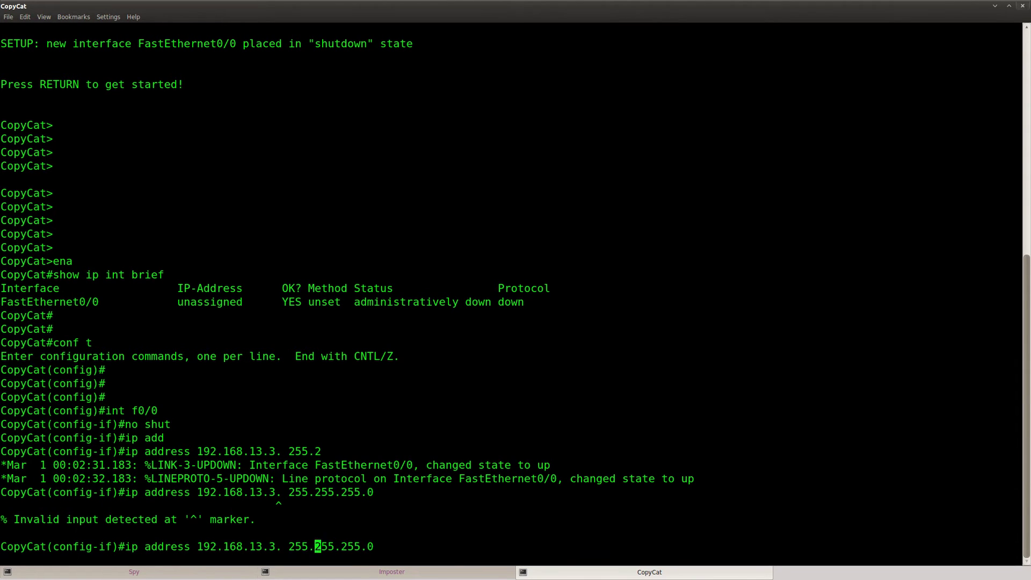
{"action": "key", "text": "BackSpace"}
{"action": "key", "text": "Return"}
Step: Configure EIGRP 1 on CopyCat with no auto-summary and network 192.168.13.0
{"action": "type", "text": "router eigrp 1"}
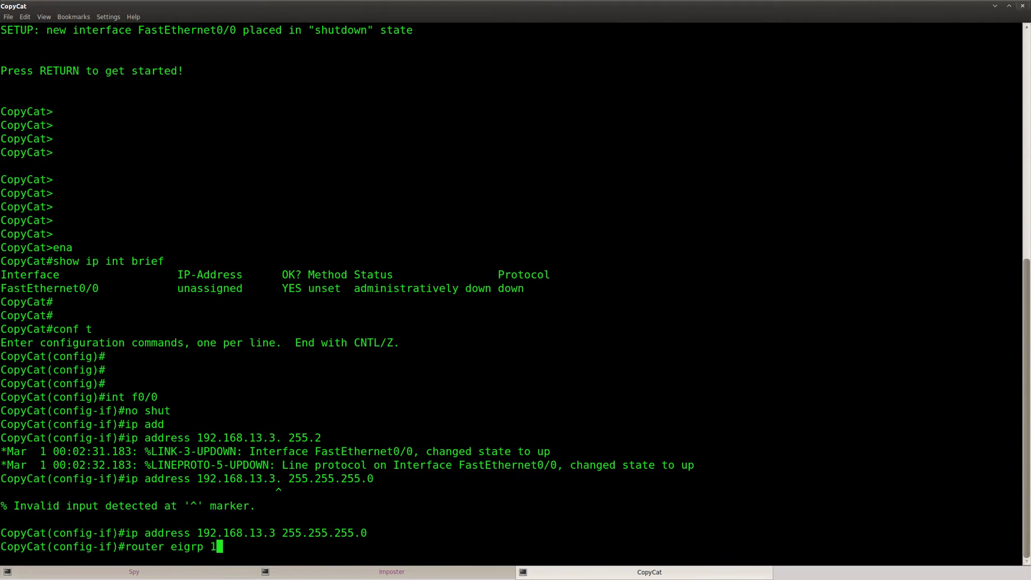
{"action": "key", "text": "Return"}
{"action": "type", "text": "no auto"}
{"action": "key", "text": "Tab"}
{"action": "key", "text": "Return"}
{"action": "type", "text": "net"}
{"action": "key", "text": "Tab"}
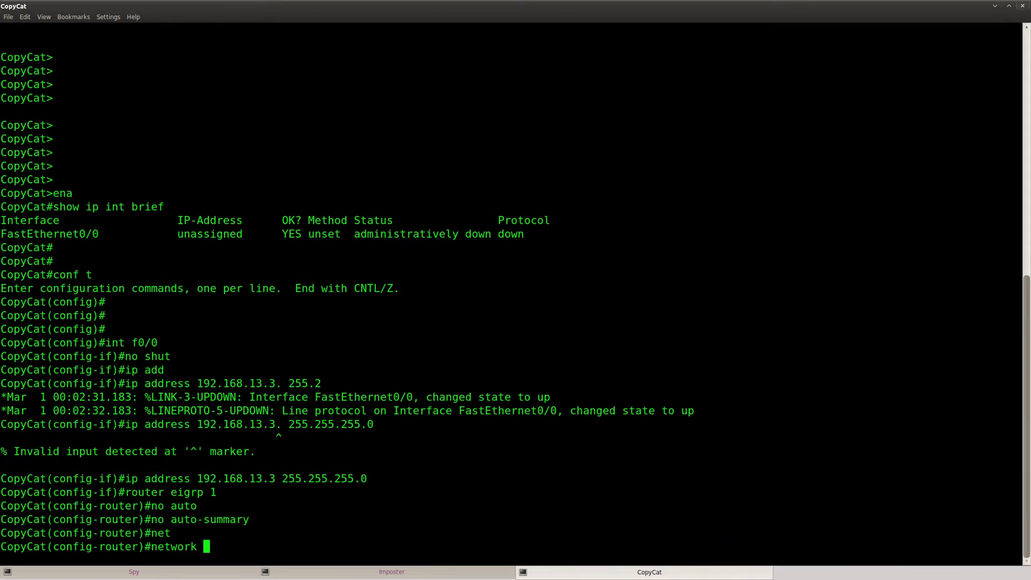
{"action": "type", "text": "192.168.13.0"}
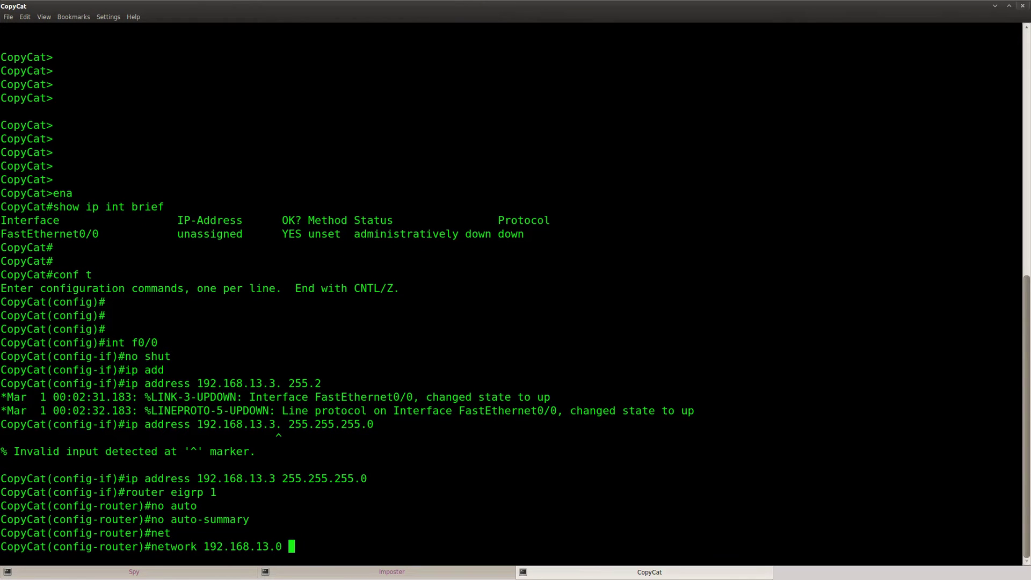
{"action": "key", "text": "Return"}
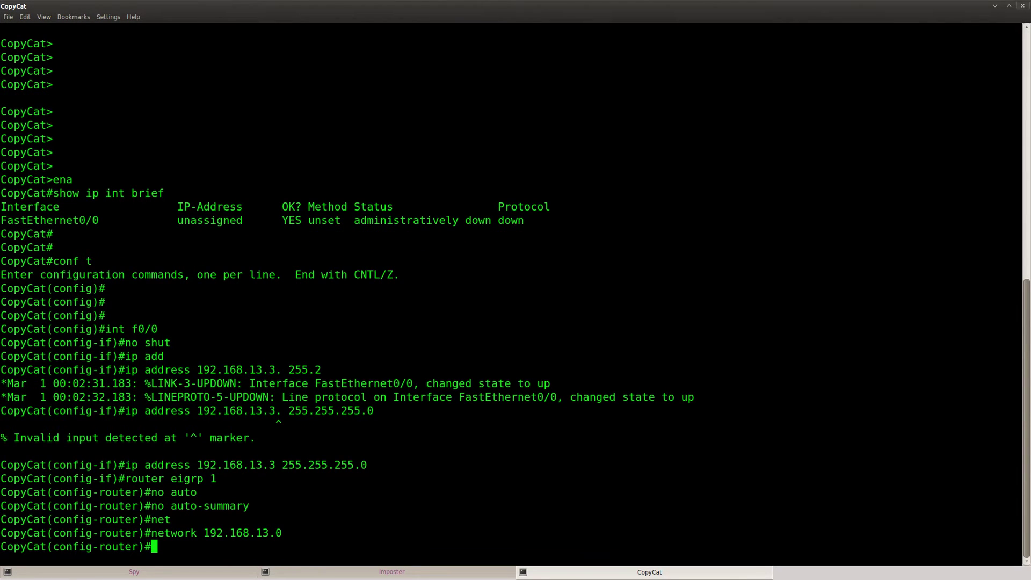
{"action": "key", "text": "Return"}
{"action": "key", "text": "Return"}
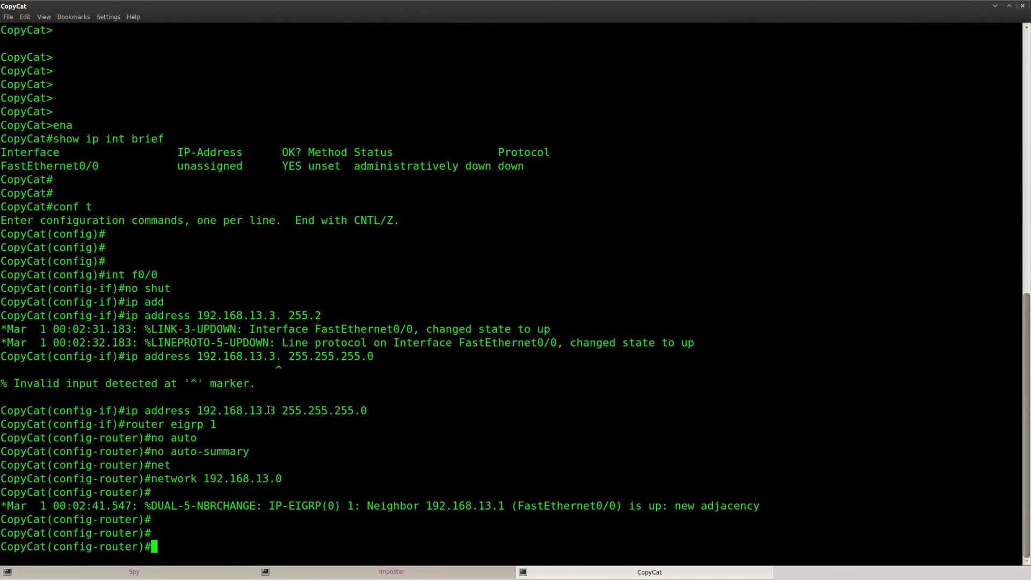
{"action": "key", "text": "Return"}
Step: Confirm the new neighbor adjacency on CopyCat and Imposter's adjacencies with both CopyCat and Spy
{"action": "left_click_drag", "start_coordinate": [762, 492], "coordinate": [269, 492]}
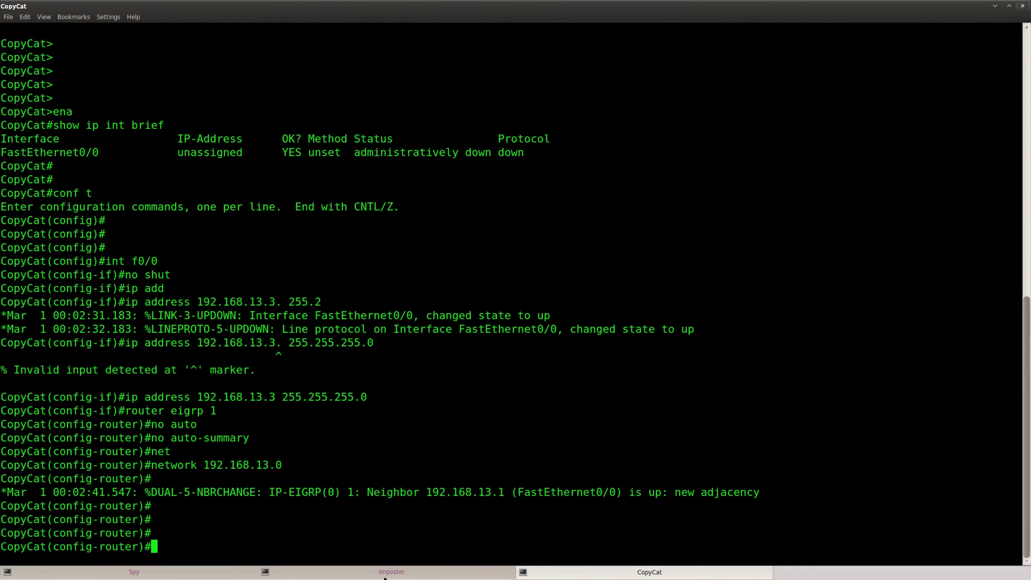
{"action": "key", "text": "alt+Tab"}
{"action": "left_click_drag", "start_coordinate": [769, 539], "coordinate": [387, 533]}
{"action": "left_click_drag", "start_coordinate": [772, 397], "coordinate": [216, 397]}
{"action": "key", "text": "Return"}
{"action": "key", "text": "Return"}
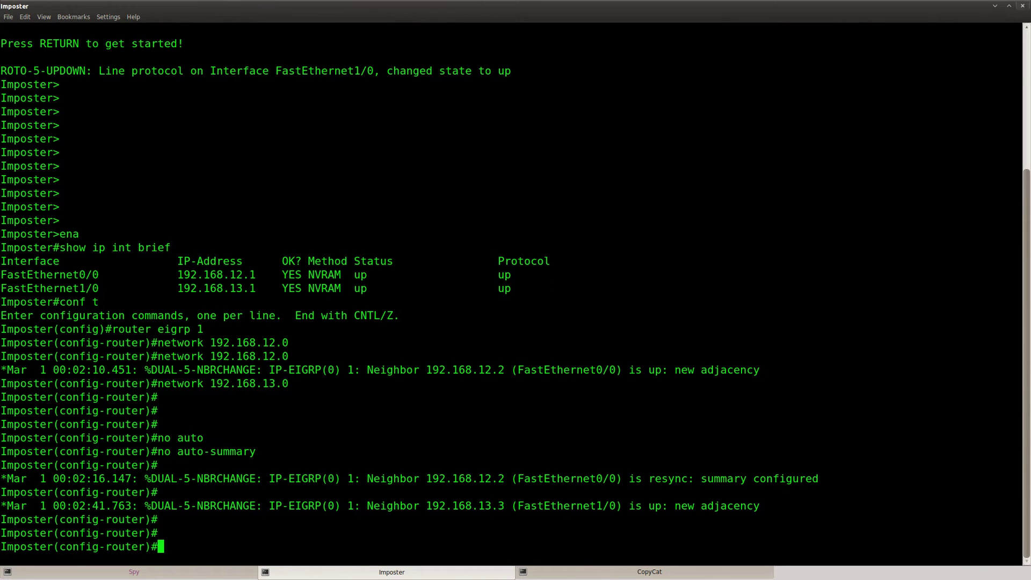
{"action": "key", "text": "alt+Tab"}
Step: Highlight the 'Redistribute the loopback' task and scroll to the topology showing Spy's 2.2.2.2/24 loopback
{"action": "left_click_drag", "start_coordinate": [483, 140], "coordinate": [180, 144]}
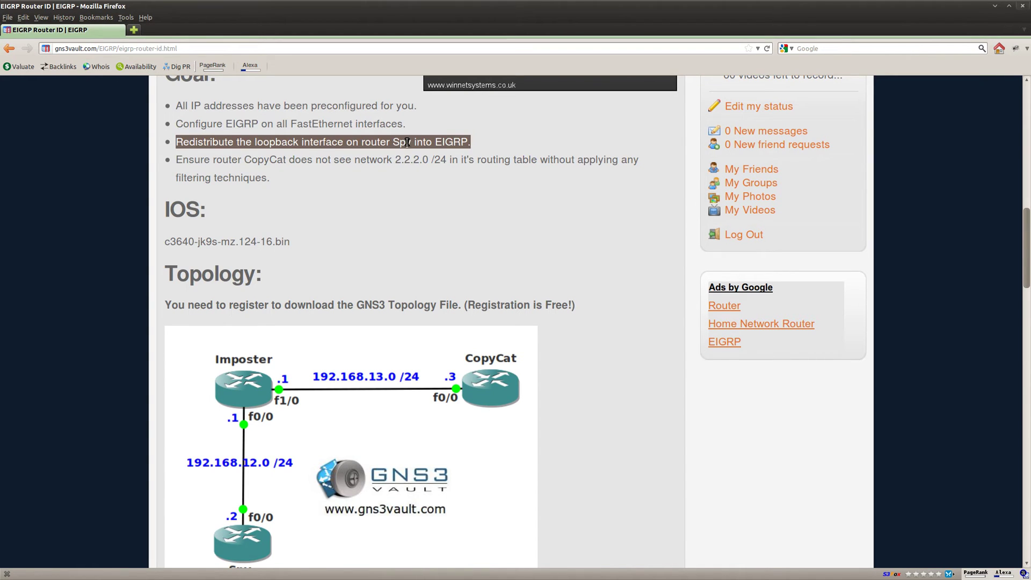
{"action": "scroll", "coordinate": [444, 204], "scroll_direction": "down", "scroll_amount": 3}
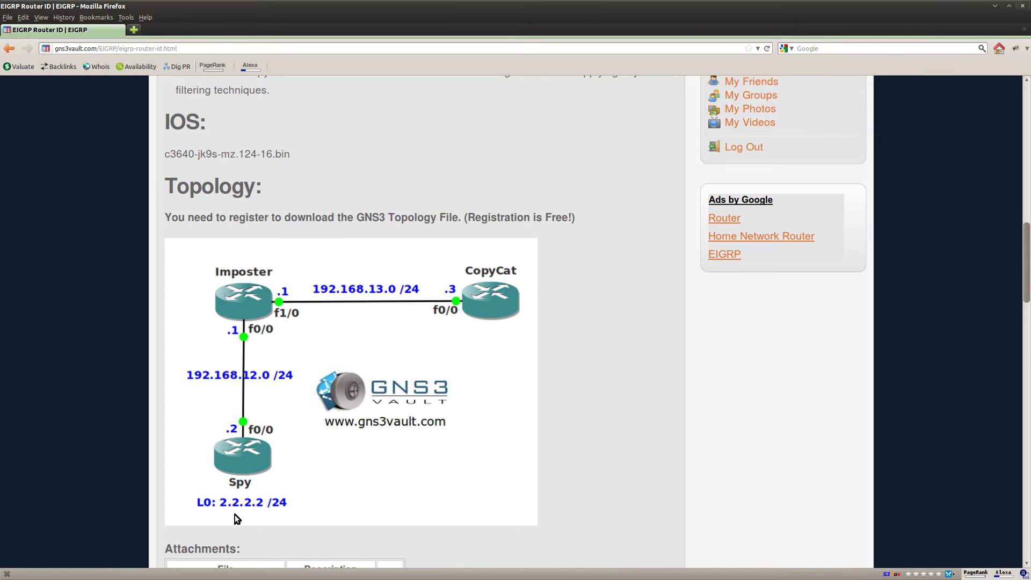
Step: On Spy, confirm Loopback0 is 2.2.2.2/24 with 'do show ip int brief' and 'do show ip int l0'
{"action": "key", "text": "alt+Tab"}
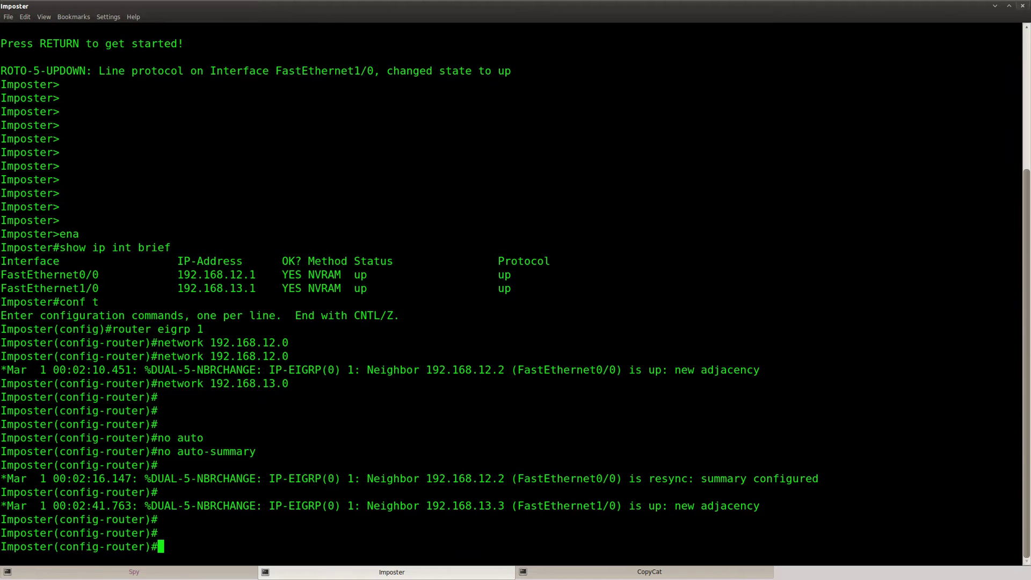
{"action": "key", "text": "shift+Left"}
{"action": "key", "text": "Return"}
{"action": "key", "text": "Return"}
{"action": "key", "text": "Return"}
{"action": "type", "text": "do show "}
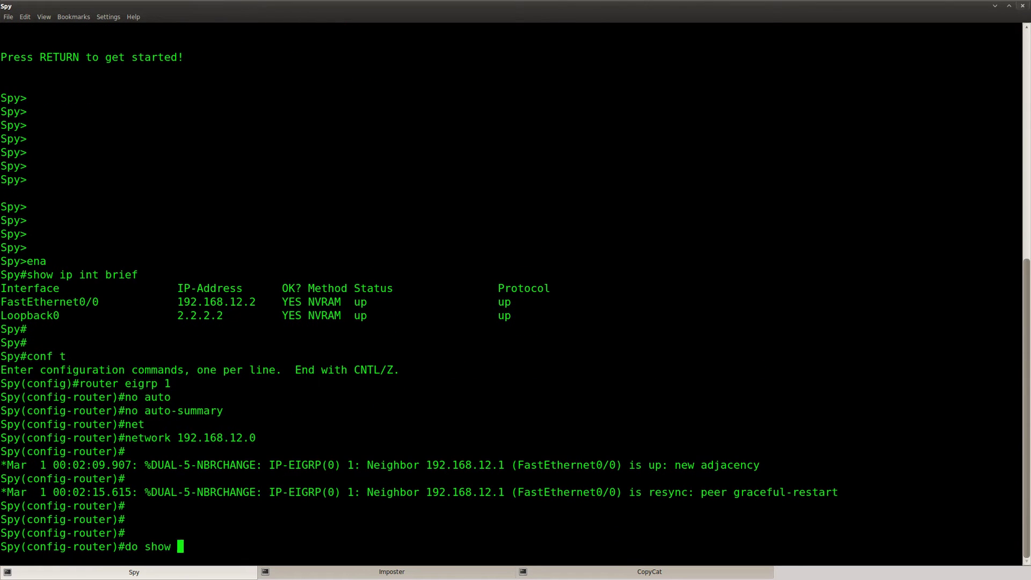
{"action": "type", "text": "ip int brief"}
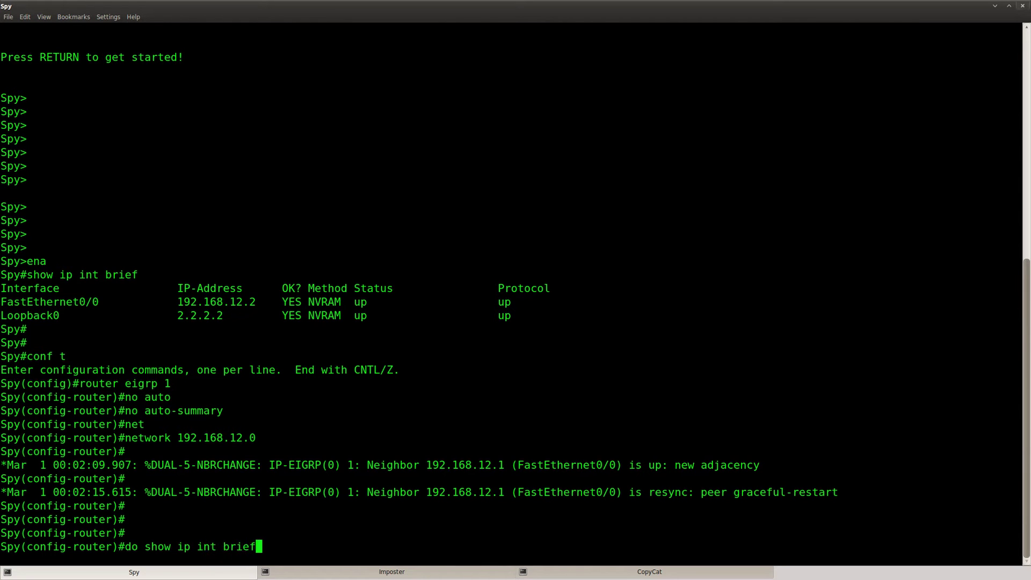
{"action": "key", "text": "Return"}
{"action": "left_click_drag", "start_coordinate": [224, 533], "coordinate": [175, 534]}
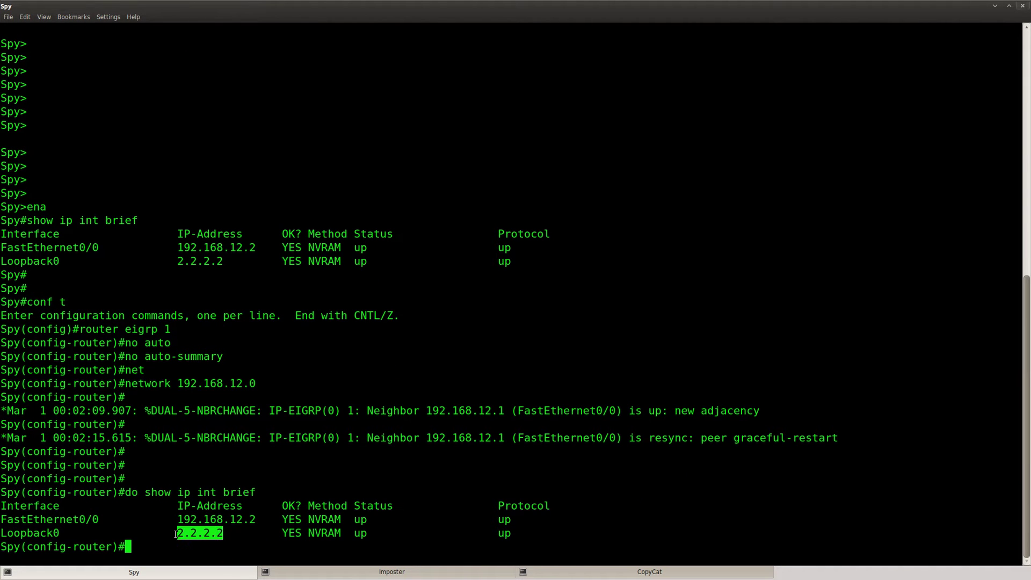
{"action": "key", "text": "Return"}
{"action": "key", "text": "Return"}
{"action": "key", "text": "Return"}
{"action": "type", "text": "do sho"}
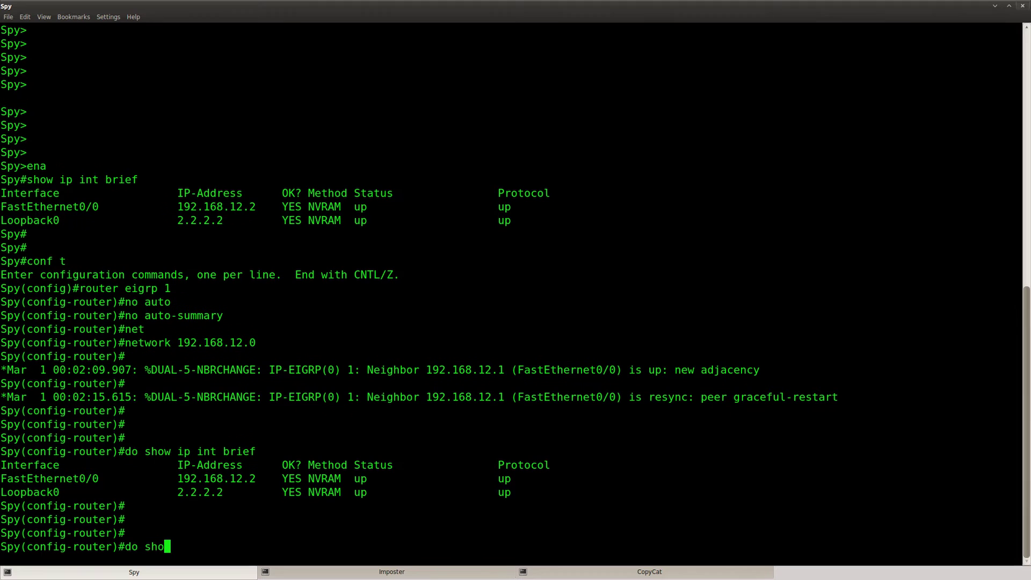
{"action": "type", "text": "w ip int l0"}
{"action": "key", "text": "Return"}
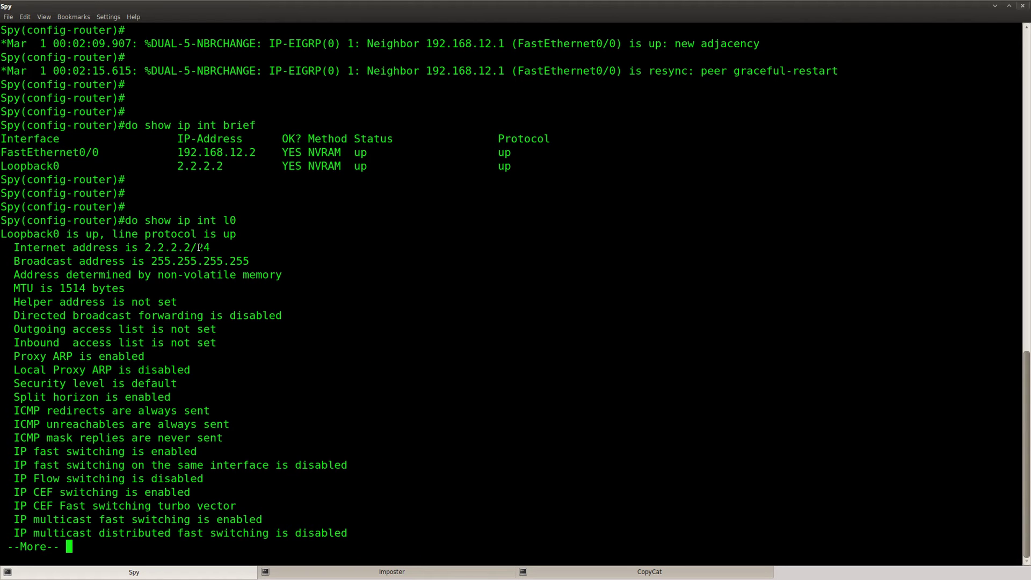
{"action": "left_click_drag", "start_coordinate": [210, 247], "coordinate": [144, 248]}
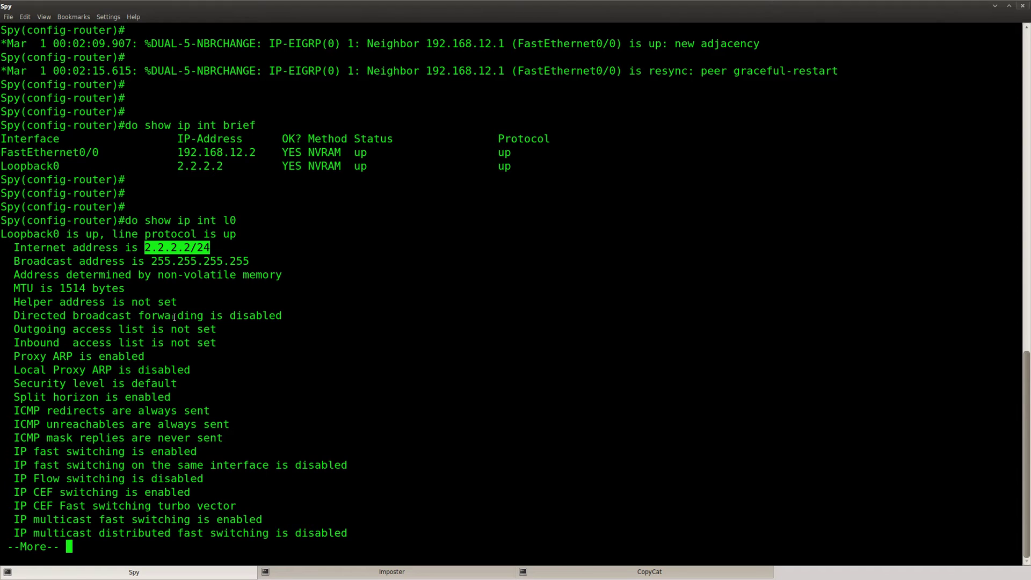
{"action": "left_click", "coordinate": [232, 321]}
{"action": "key", "text": "space"}
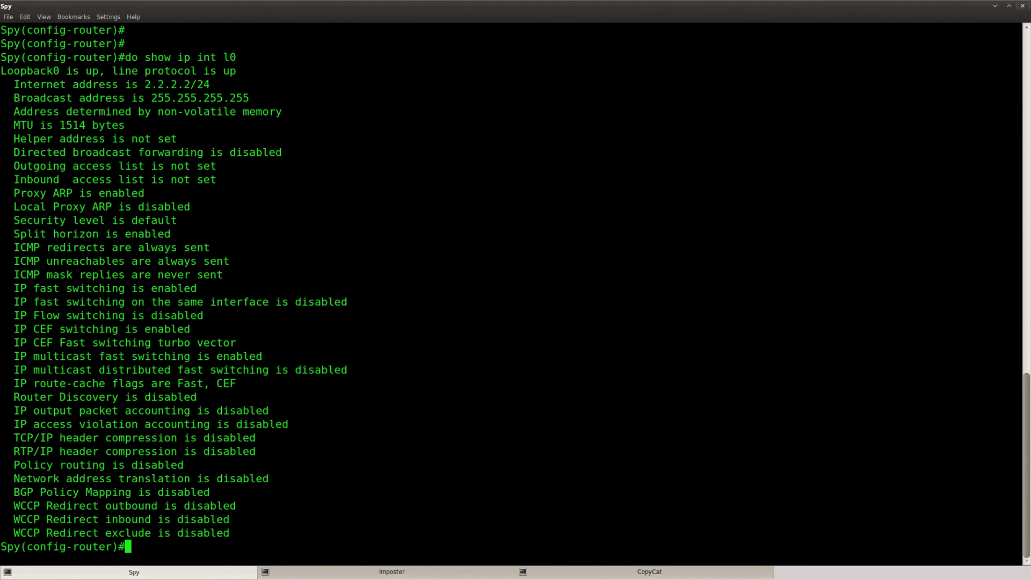
Step: Add 'redistribute connected' to Spy's EIGRP 1 process
{"action": "type", "text": "redi"}
{"action": "key", "text": "Tab"}
{"action": "type", "text": "?"}
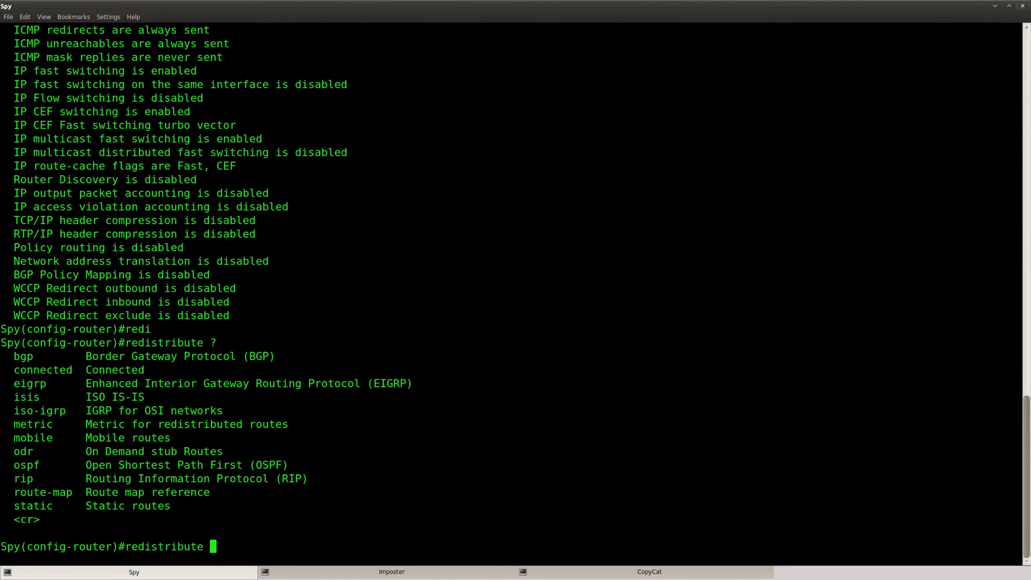
{"action": "type", "text": "conn"}
{"action": "key", "text": "Tab"}
{"action": "key", "text": "Return"}
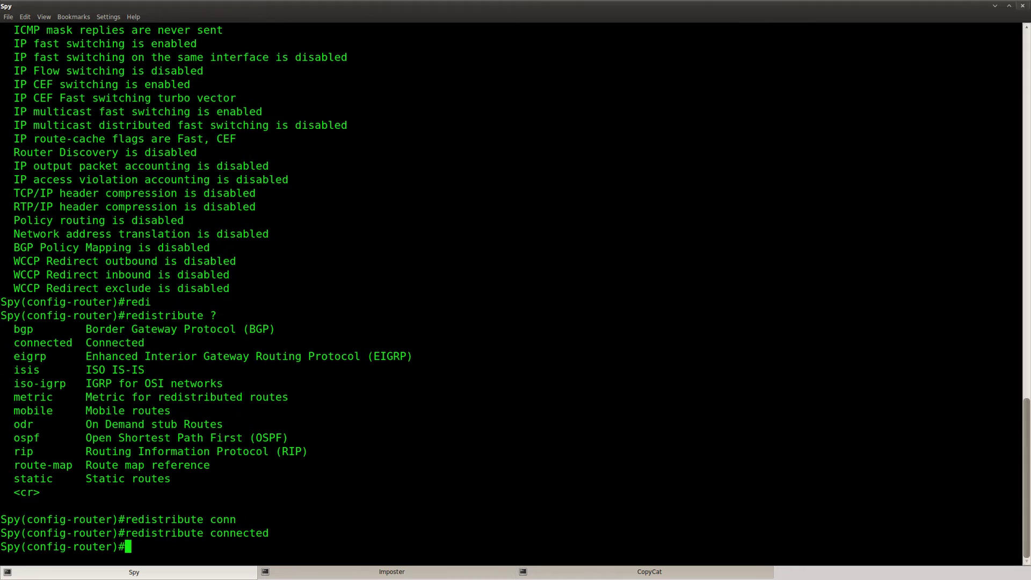
{"action": "key", "text": "Return"}
{"action": "key", "text": "Up"}
{"action": "type", "text": "?"}
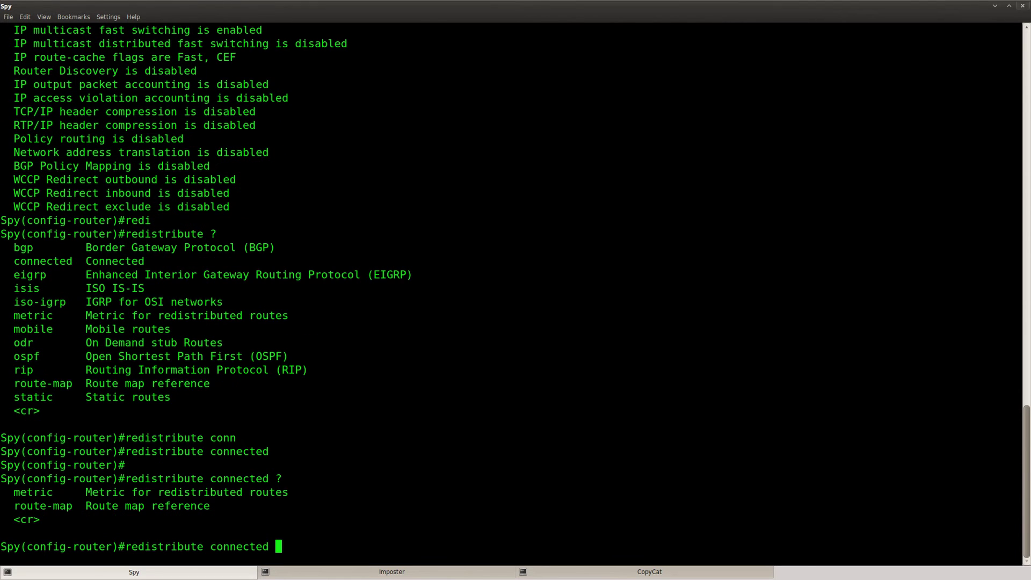
{"action": "key", "text": "Return"}
{"action": "key", "text": "Return"}
{"action": "key", "text": "Return"}
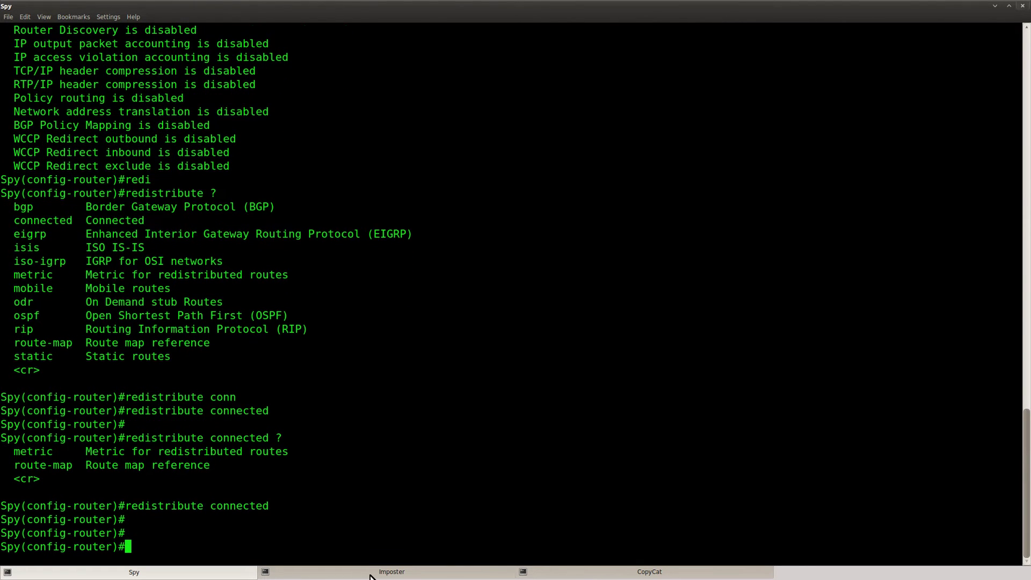
Step: Show Imposter's routing table and confirm 2.2.2.0 appears as an external EIGRP route
{"action": "left_click", "coordinate": [371, 574]}
{"action": "key", "text": "Return"}
{"action": "key", "text": "Return"}
{"action": "key", "text": "Return"}
{"action": "key", "text": "ctrl+z"}
{"action": "key", "text": "Return"}
{"action": "key", "text": "Return"}
{"action": "key", "text": "Return"}
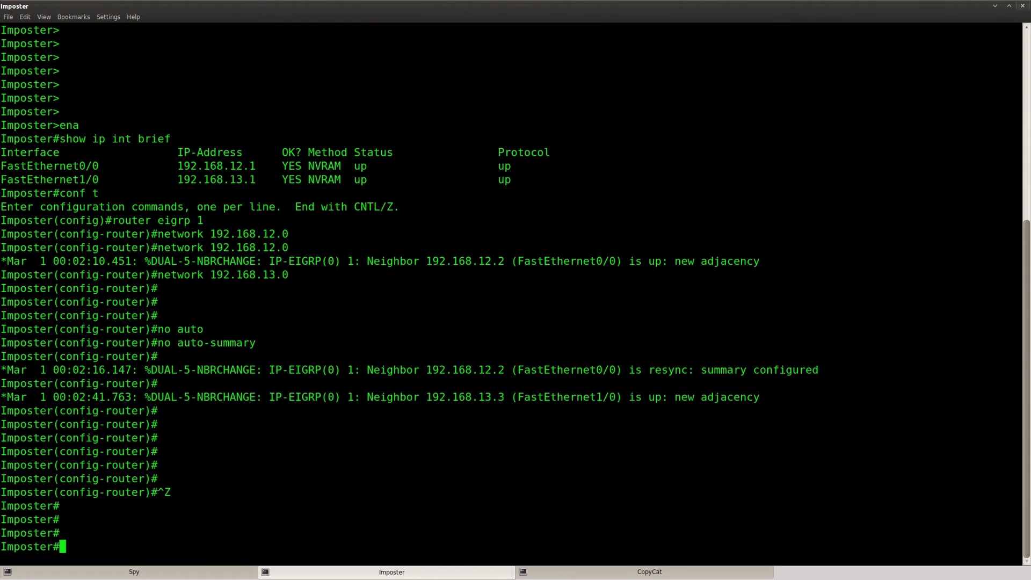
{"action": "type", "text": "sho"}
{"action": "key", "text": "Tab"}
{"action": "type", "text": "i"}
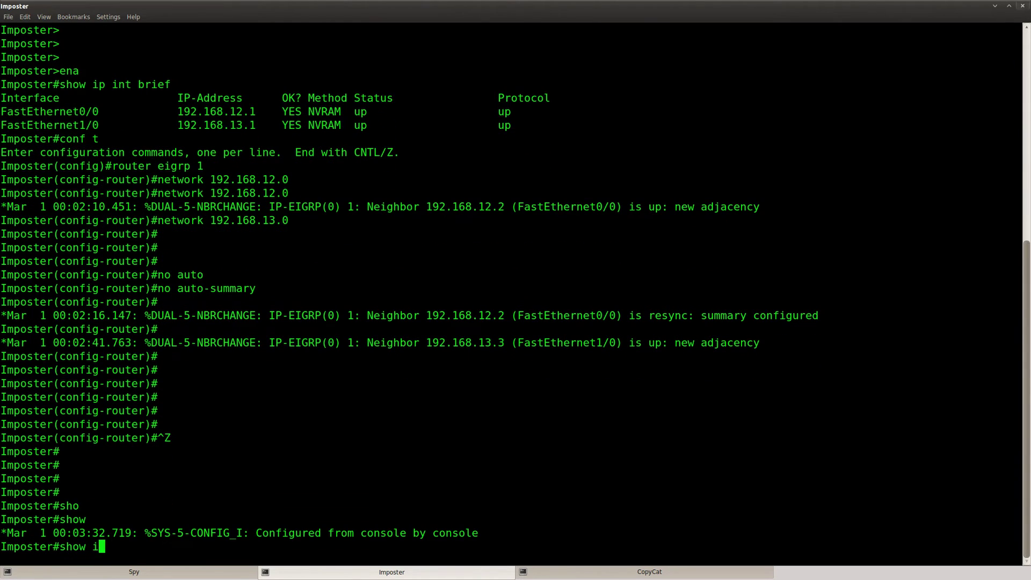
{"action": "type", "text": "p route"}
{"action": "key", "text": "Return"}
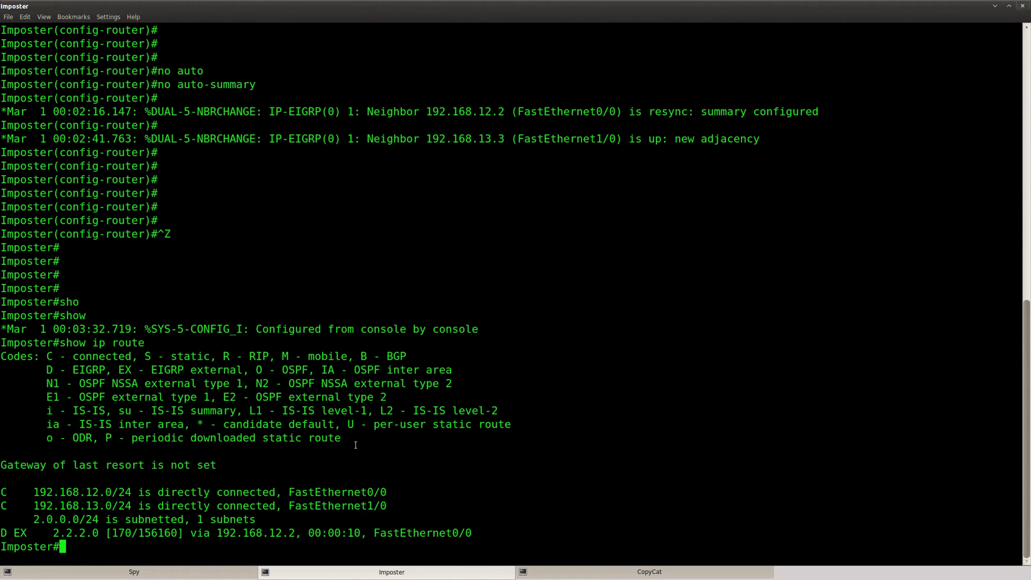
{"action": "left_click_drag", "start_coordinate": [469, 535], "coordinate": [1, 534]}
{"action": "left_click", "coordinate": [22, 539]}
Step: Show CopyCat's routing table and confirm its external EIGRP route to 2.2.2.0
{"action": "left_click", "coordinate": [650, 572]}
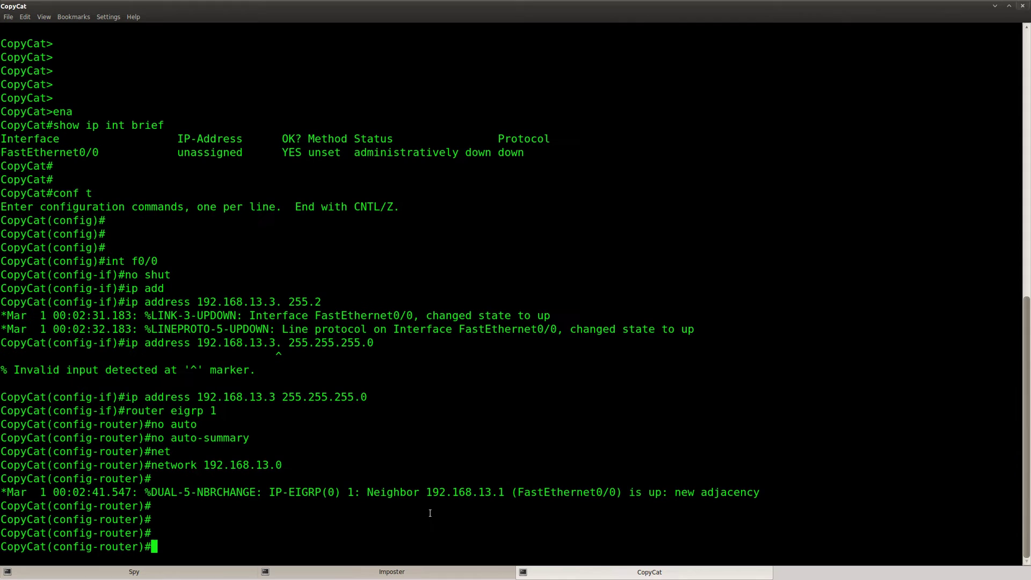
{"action": "key", "text": "Return"}
{"action": "key", "text": "Return"}
{"action": "key", "text": "Return"}
{"action": "key", "text": "ctrl+z"}
{"action": "key", "text": "Return"}
{"action": "key", "text": "Return"}
{"action": "key", "text": "Return"}
{"action": "key", "text": "Return"}
{"action": "key", "text": "Return"}
{"action": "key", "text": "Return"}
{"action": "key", "text": "Return"}
{"action": "type", "text": "sho"}
{"action": "key", "text": "Tab"}
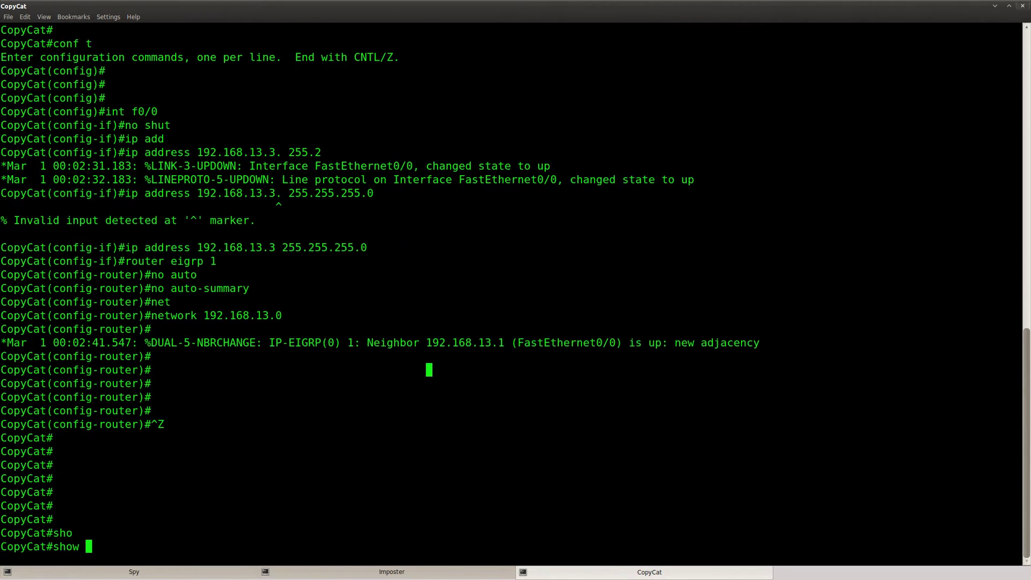
{"action": "key", "text": "Tab"}
{"action": "type", "text": "ip route"}
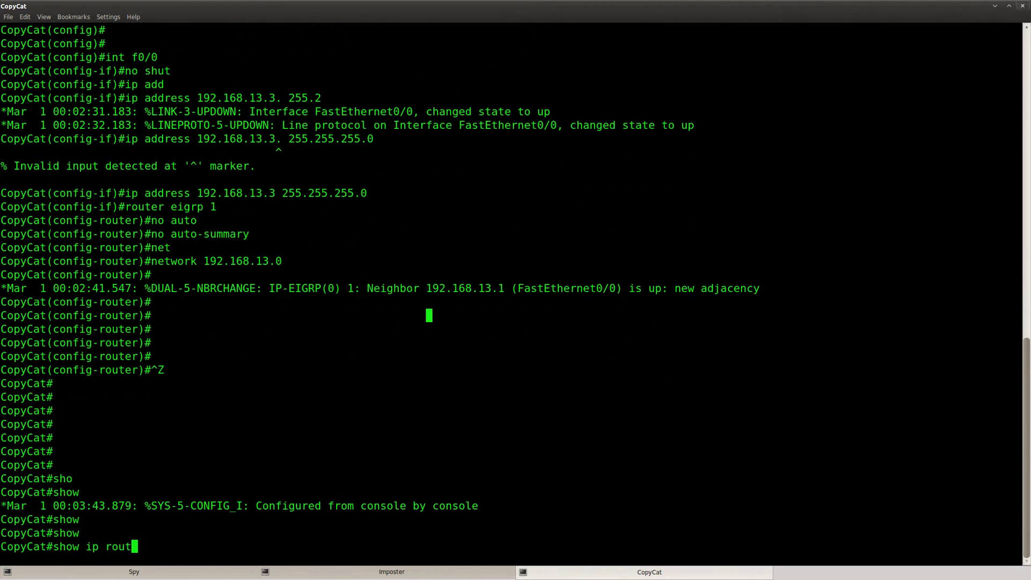
{"action": "key", "text": "Return"}
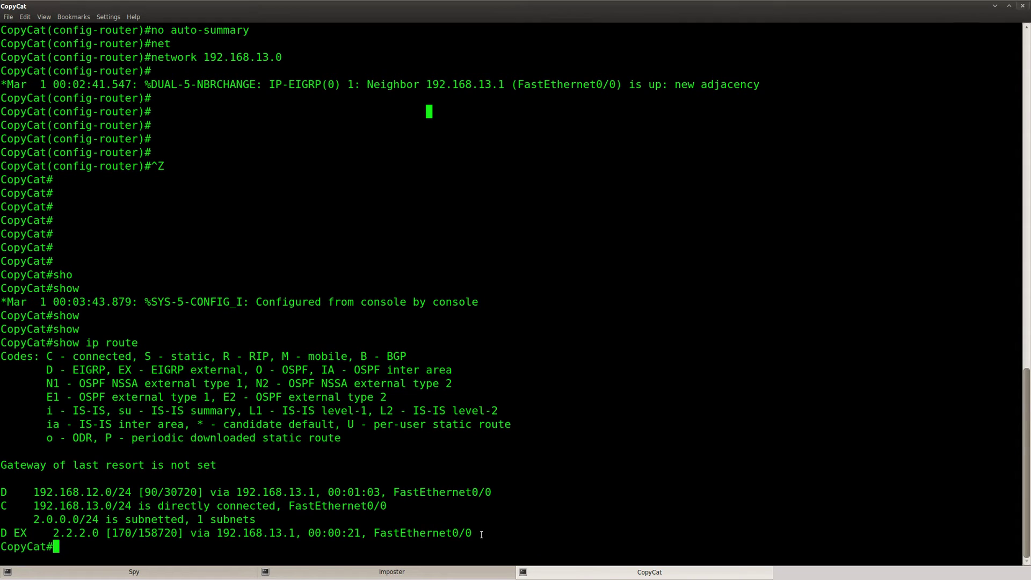
{"action": "left_click_drag", "start_coordinate": [482, 534], "coordinate": [2, 533]}
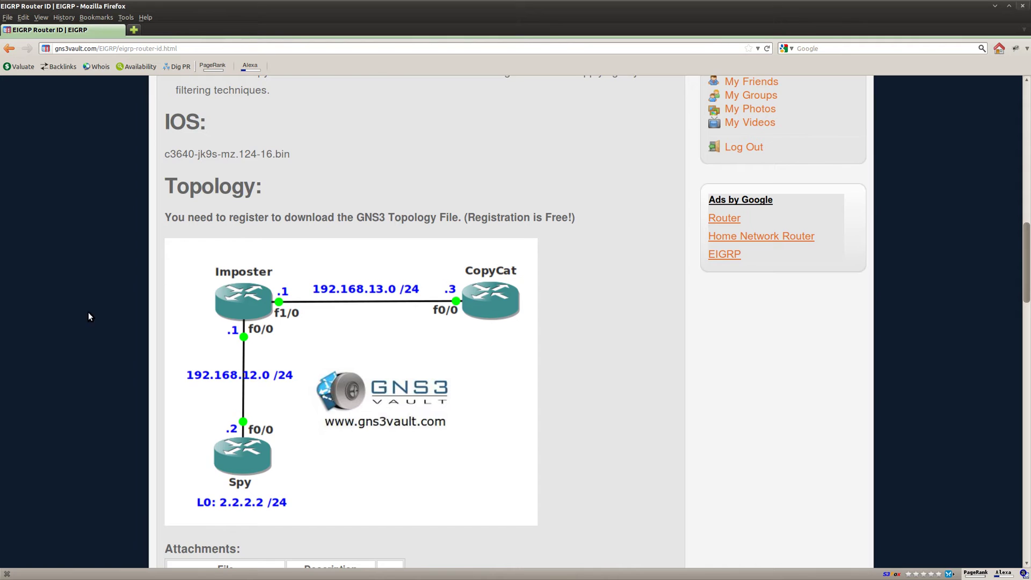
Step: Highlight the CopyCat goal about 2.2.2.0 /24 and filtering techniques, then scroll to the topology diagram
{"action": "scroll", "coordinate": [90, 316], "scroll_direction": "up", "scroll_amount": 5}
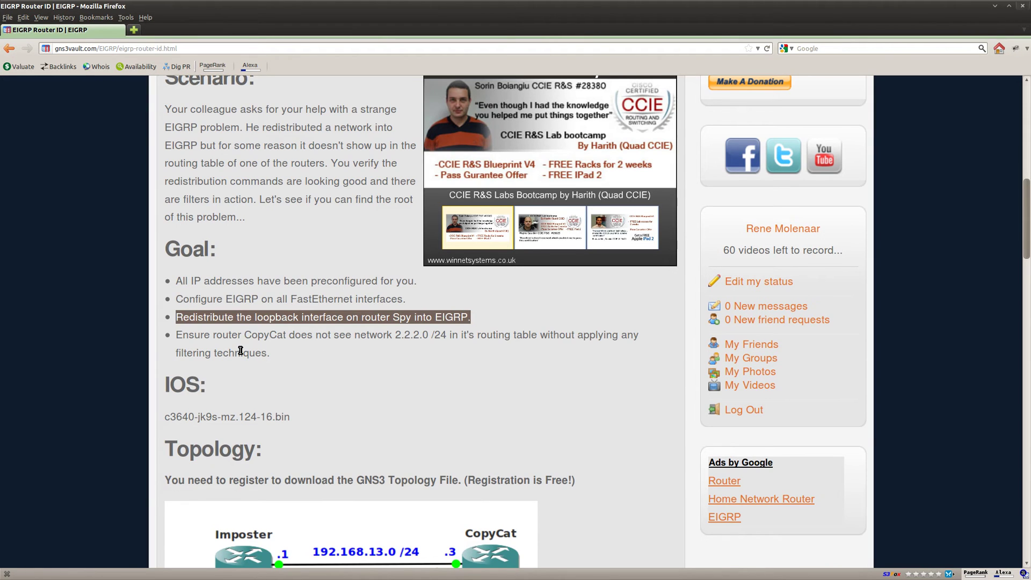
{"action": "triple_click", "coordinate": [240, 351]}
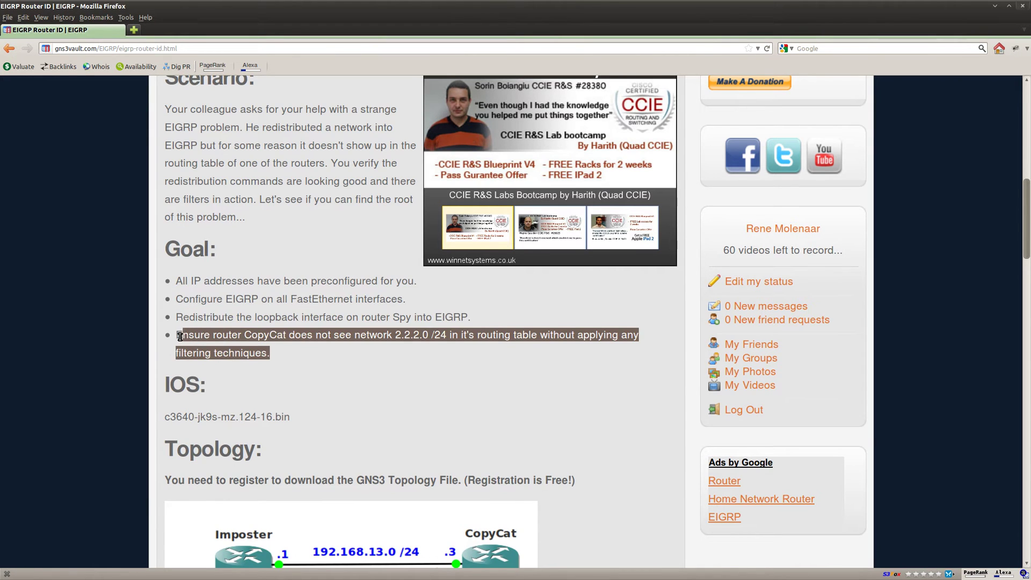
{"action": "left_click", "coordinate": [391, 376]}
{"action": "left_click_drag", "start_coordinate": [395, 334], "coordinate": [447, 334]}
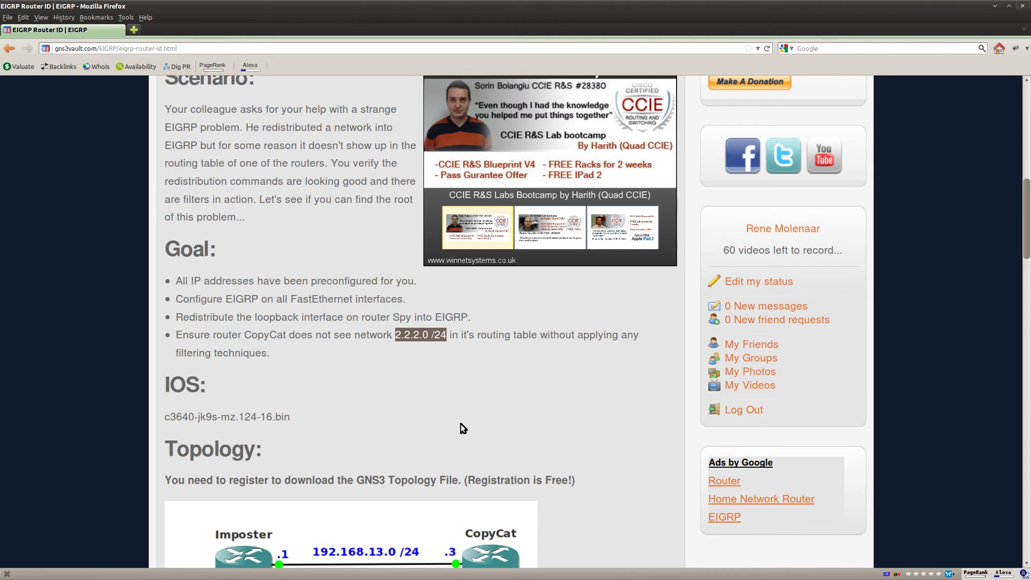
{"action": "left_click", "coordinate": [480, 399]}
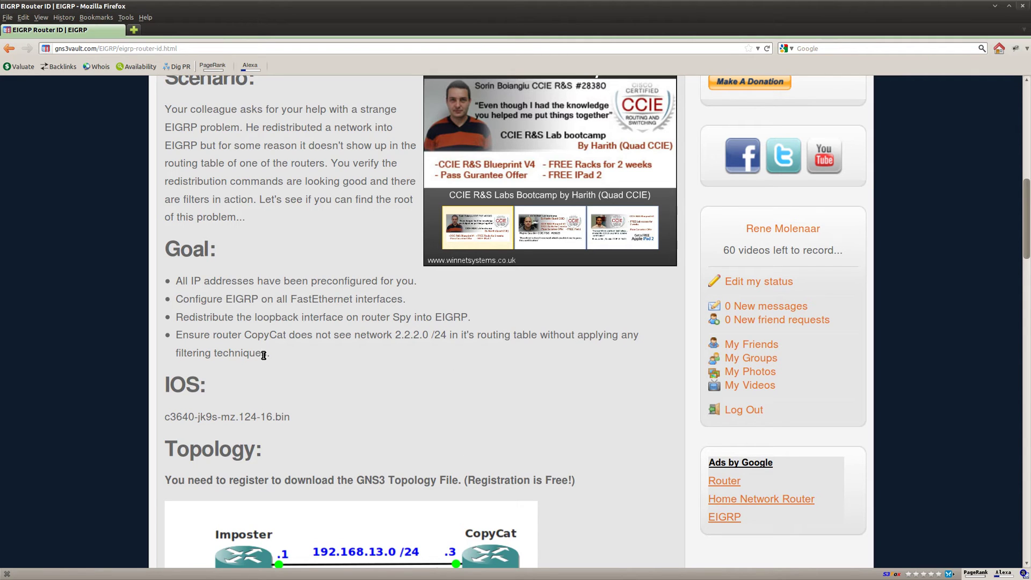
{"action": "left_click_drag", "start_coordinate": [267, 354], "coordinate": [160, 358]}
{"action": "left_click", "coordinate": [337, 346]}
{"action": "scroll", "coordinate": [376, 350], "scroll_direction": "down", "scroll_amount": 1}
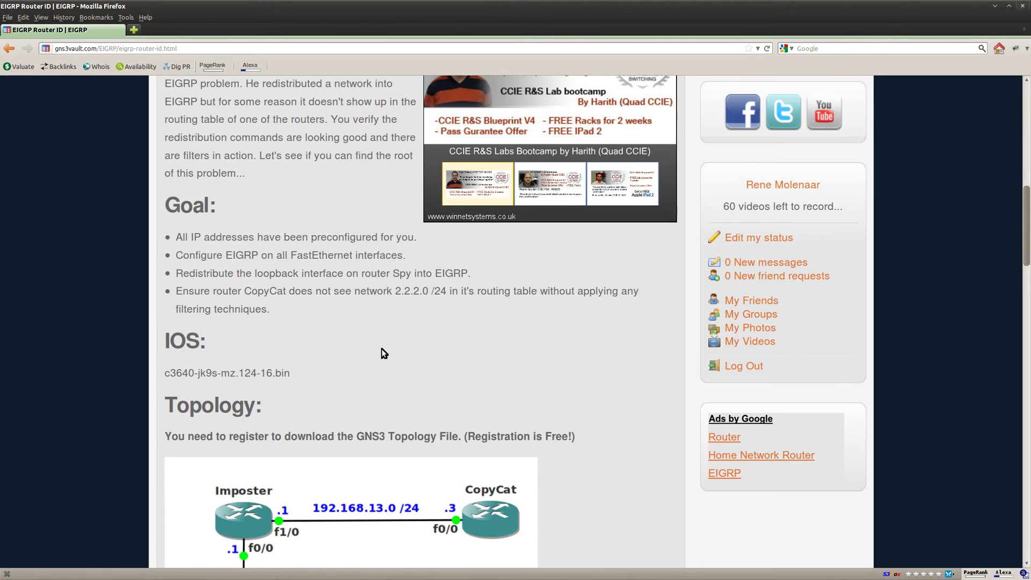
{"action": "scroll", "coordinate": [383, 353], "scroll_direction": "down", "scroll_amount": 2}
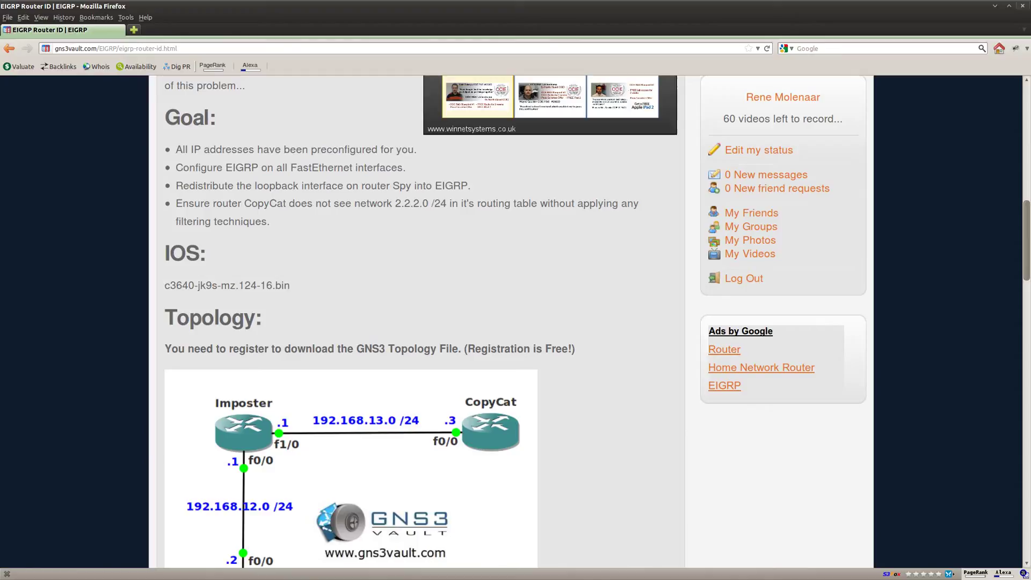
Step: On Spy, leave config mode and run show ip protocols to check EIGRP 1 redistributes connected routes
{"action": "key", "text": "alt+Tab"}
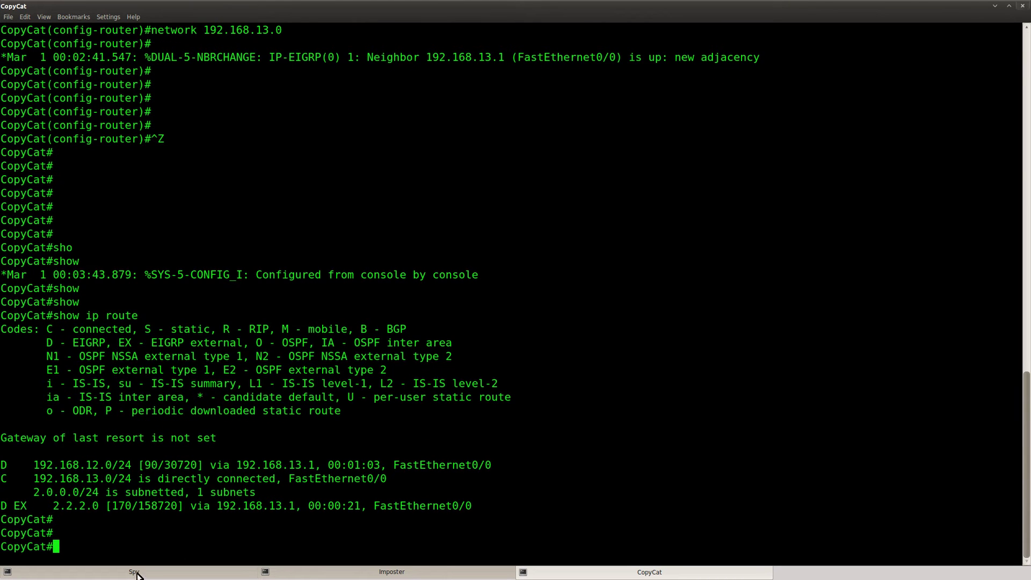
{"action": "left_click", "coordinate": [115, 578]}
{"action": "key", "text": "Return"}
{"action": "key", "text": "Return"}
{"action": "key", "text": "Return"}
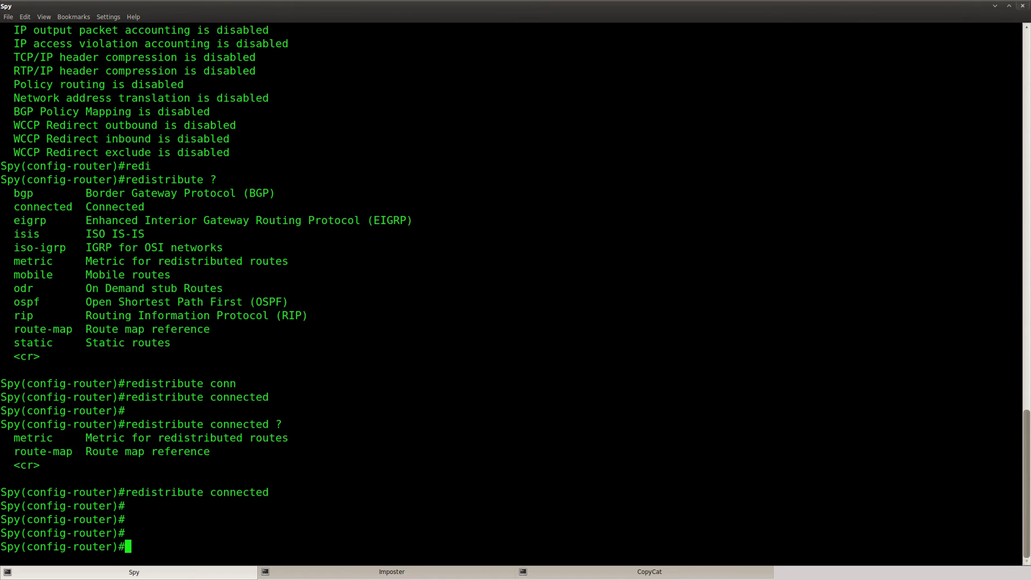
{"action": "key", "text": "ctrl+z"}
{"action": "key", "text": "Return"}
{"action": "key", "text": "Return"}
{"action": "key", "text": "Return"}
{"action": "key", "text": "Return"}
{"action": "key", "text": "Return"}
{"action": "type", "text": "show "}
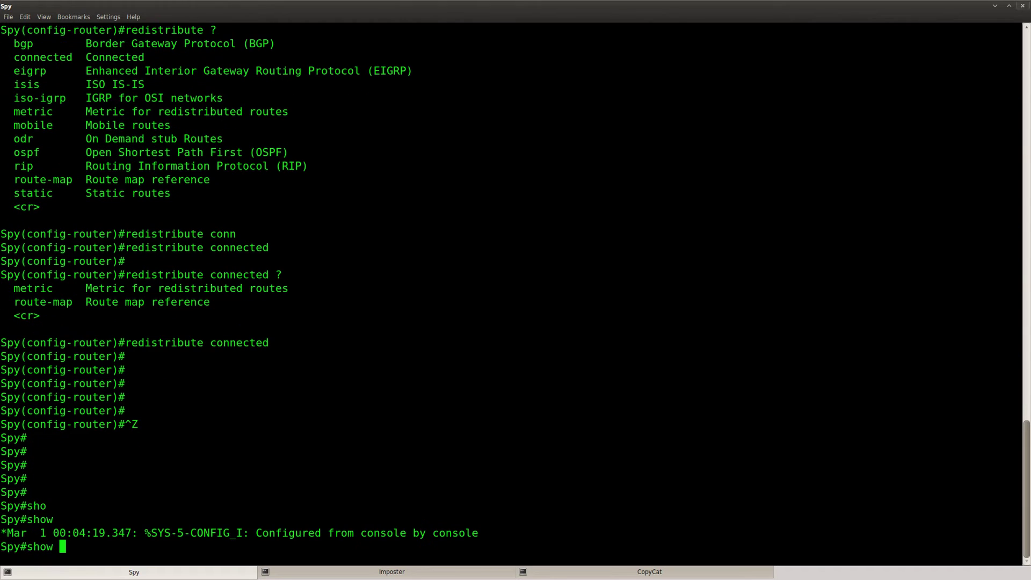
{"action": "type", "text": "ip prot"}
{"action": "key", "text": "Tab"}
{"action": "key", "text": "Return"}
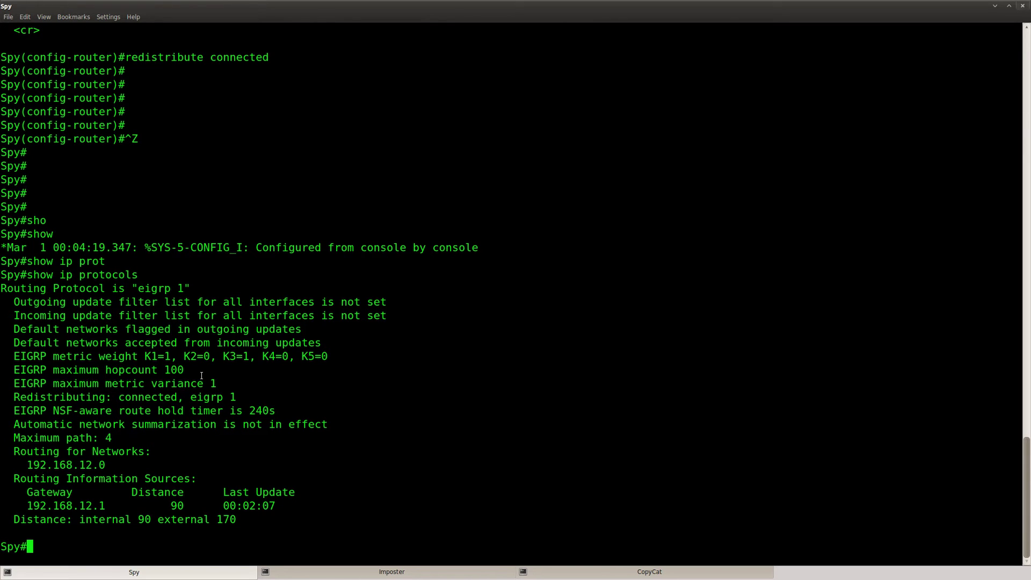
{"action": "left_click_drag", "start_coordinate": [188, 288], "coordinate": [111, 289]}
{"action": "left_click", "coordinate": [213, 409]}
Step: Browse the show ip eigrp 1 subcommand help on Spy
{"action": "type", "text": "sho"}
{"action": "key", "text": "Tab"}
{"action": "type", "text": "ip ei"}
{"action": "key", "text": "Tab"}
{"action": "type", "text": "?"}
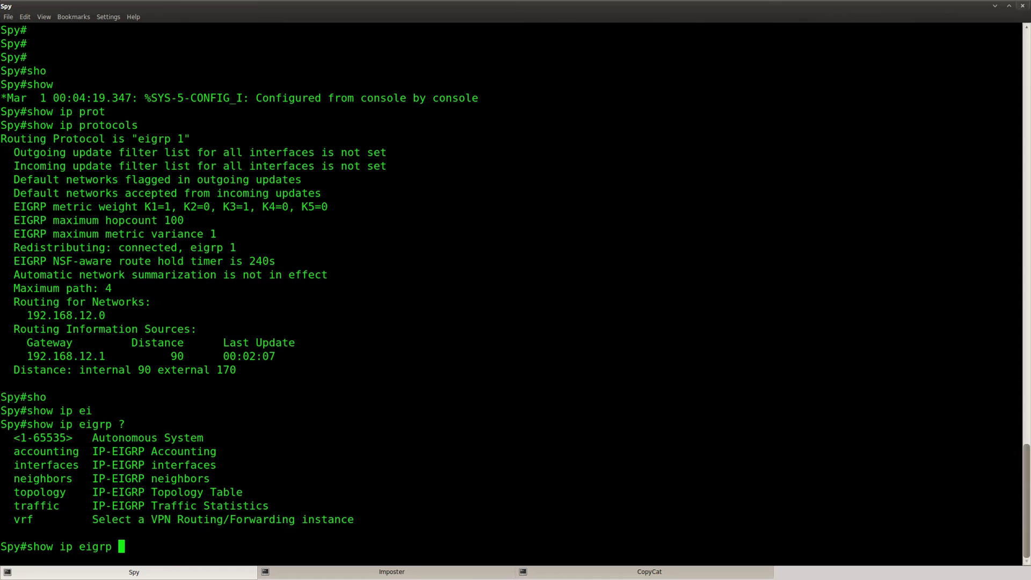
{"action": "type", "text": "1 ?"}
{"action": "key", "text": "Return"}
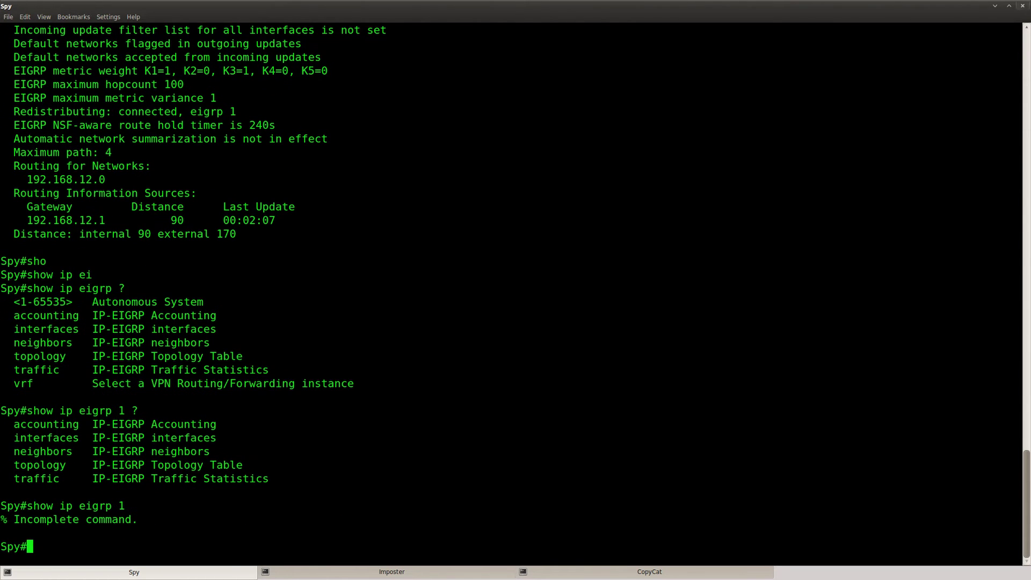
Step: List Spy's EIGRP 1 neighbors, highlighting 192.168.12.1, and bring Imposter's console forward
{"action": "key", "text": "Up"}
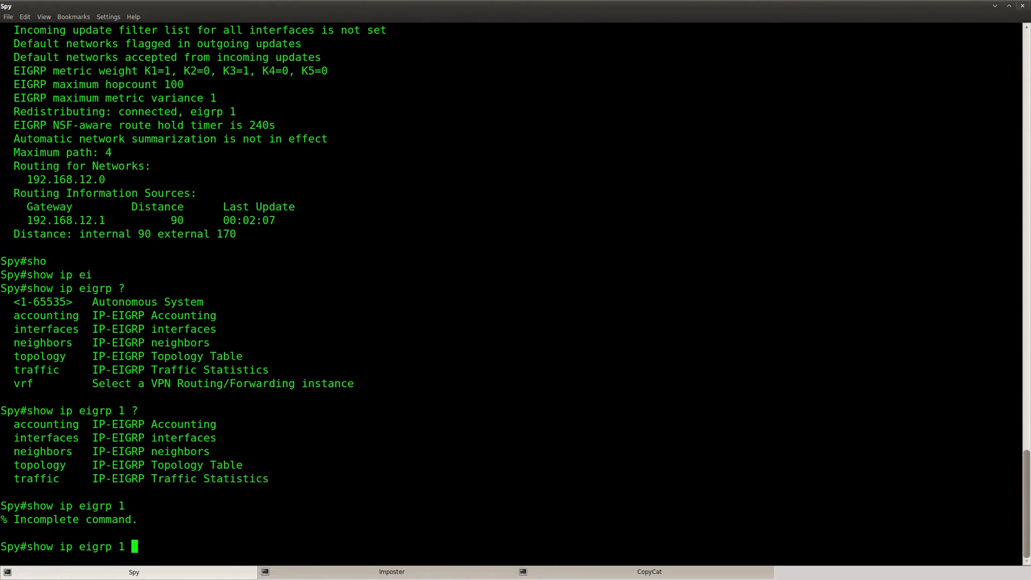
{"action": "type", "text": "nei"}
{"action": "key", "text": "Tab"}
{"action": "key", "text": "Return"}
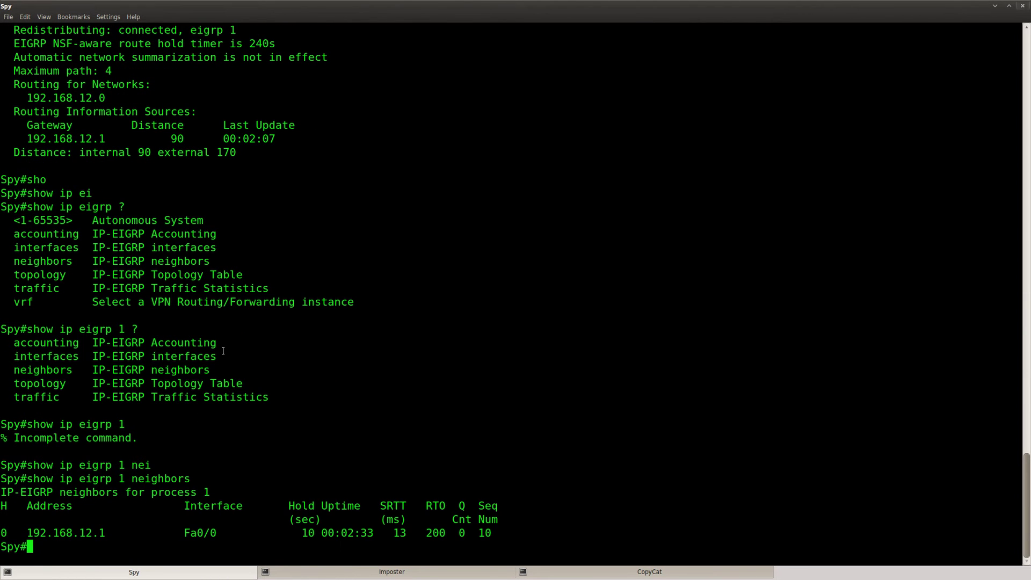
{"action": "left_click", "coordinate": [363, 573]}
{"action": "left_click", "coordinate": [134, 572]}
{"action": "left_click_drag", "start_coordinate": [107, 536], "coordinate": [27, 534]}
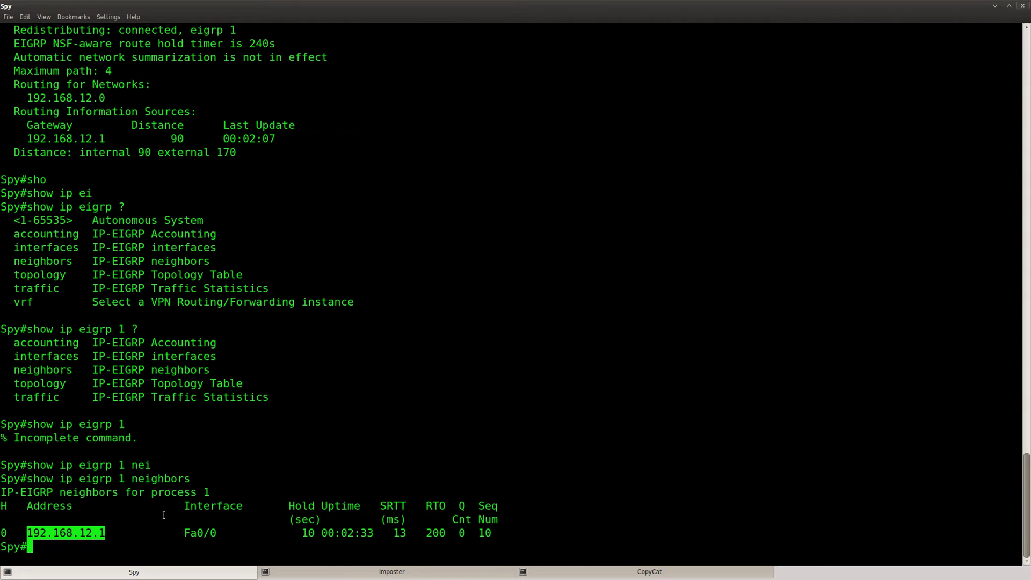
{"action": "left_click", "coordinate": [363, 573]}
Step: On Imposter, run show ip eigrp 1 neighbors detail, listing 192.168.13.3 and 192.168.12.2
{"action": "key", "text": "Return"}
{"action": "key", "text": "Return"}
{"action": "key", "text": "Return"}
{"action": "key", "text": "Return"}
{"action": "type", "text": "sho"}
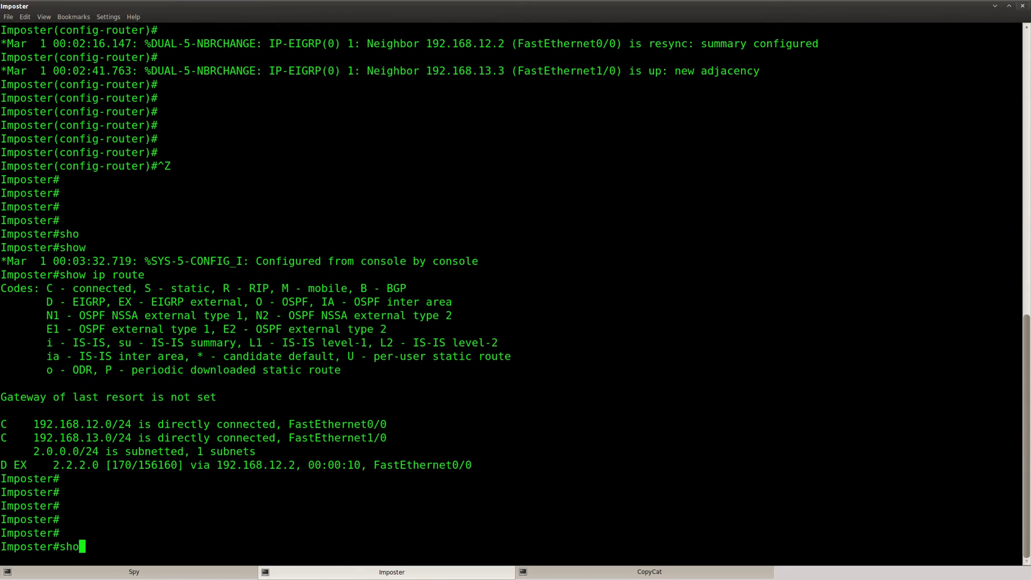
{"action": "key", "text": "Tab"}
{"action": "type", "text": "ip ei"}
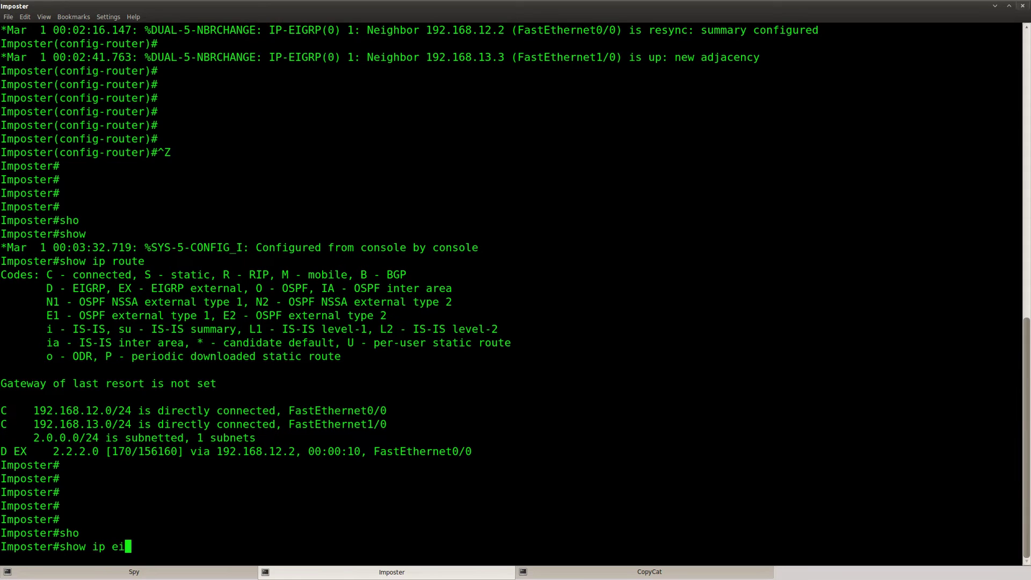
{"action": "key", "text": "Tab"}
{"action": "type", "text": "?1 "}
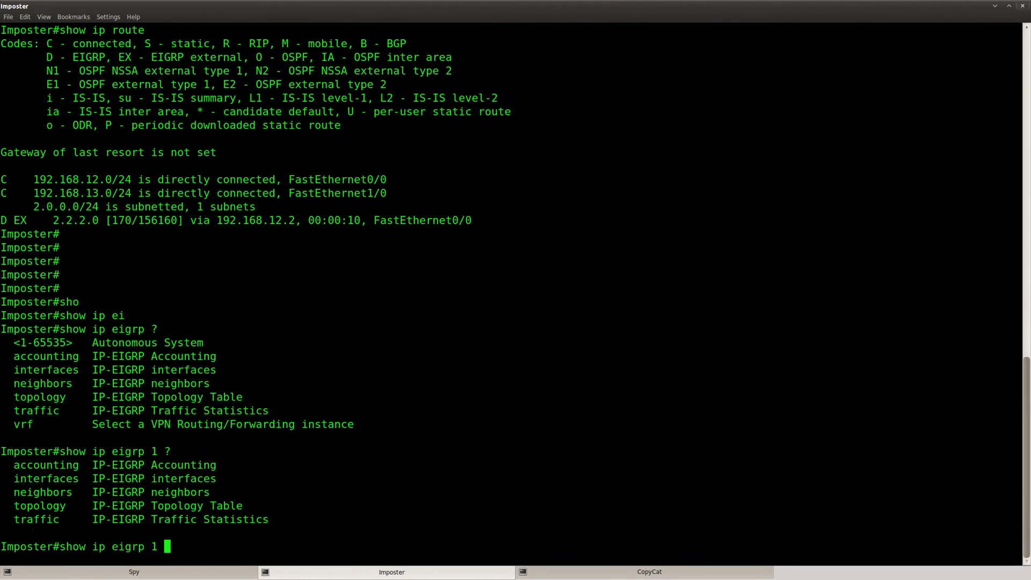
{"action": "type", "text": "?nei"}
{"action": "key", "text": "Tab"}
{"action": "type", "text": "?"}
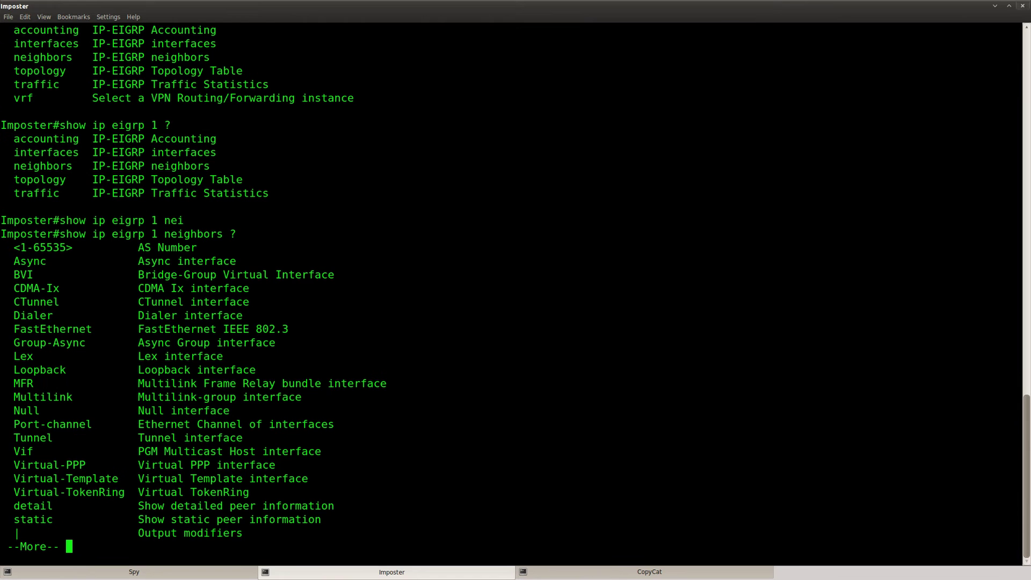
{"action": "key", "text": "space"}
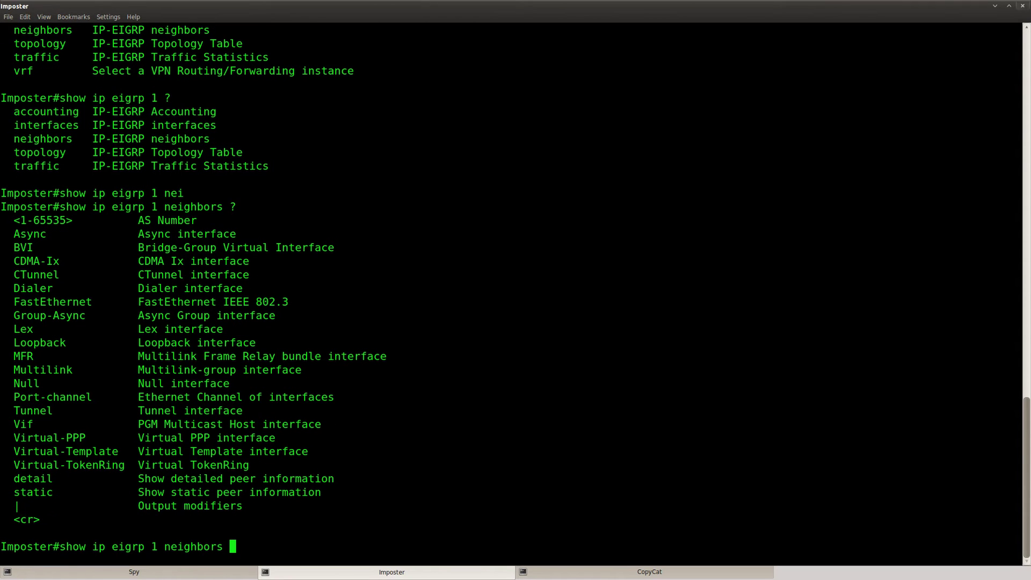
{"action": "type", "text": "det"}
{"action": "key", "text": "Tab"}
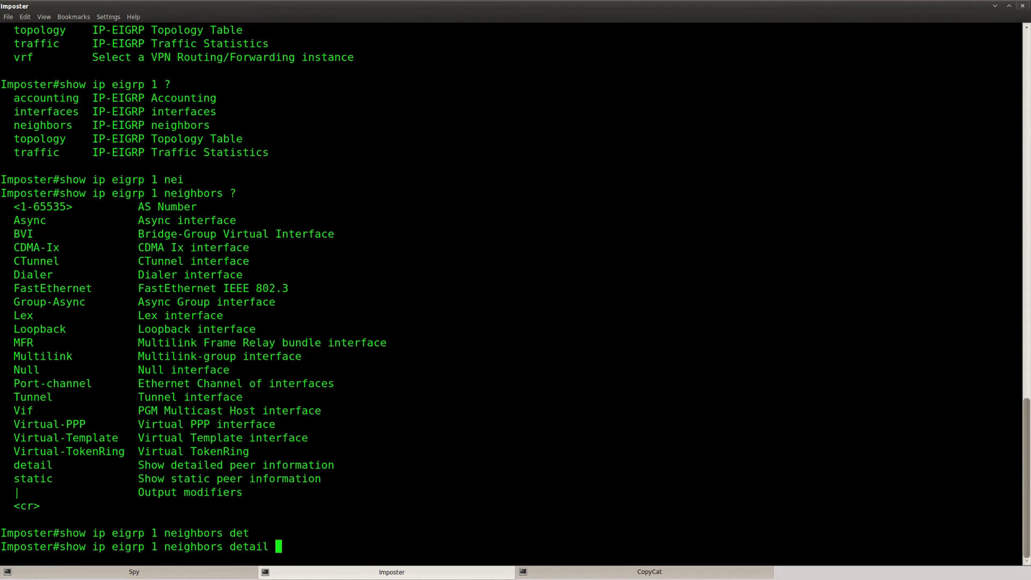
{"action": "key", "text": "Return"}
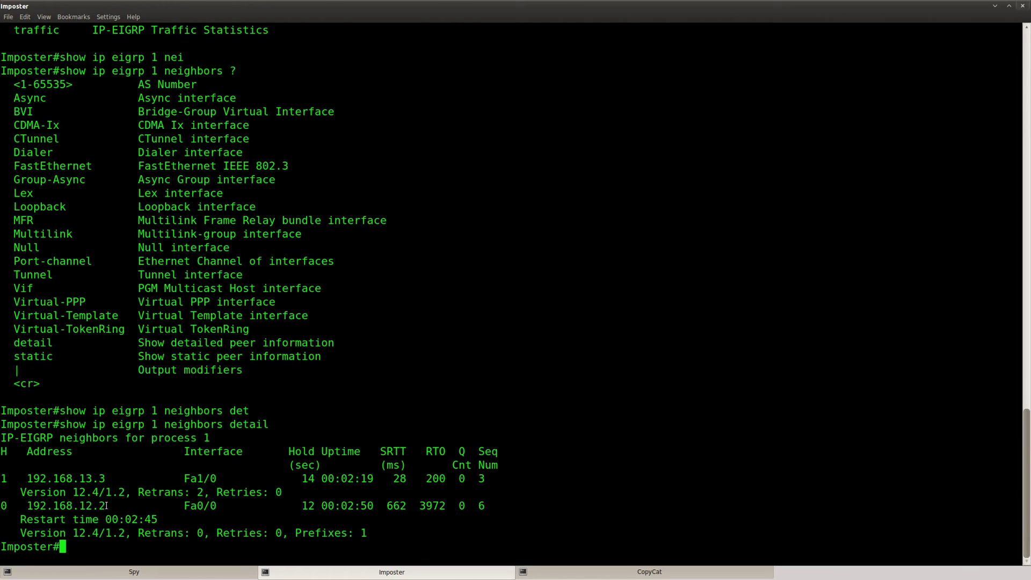
{"action": "left_click_drag", "start_coordinate": [106, 506], "coordinate": [29, 507]}
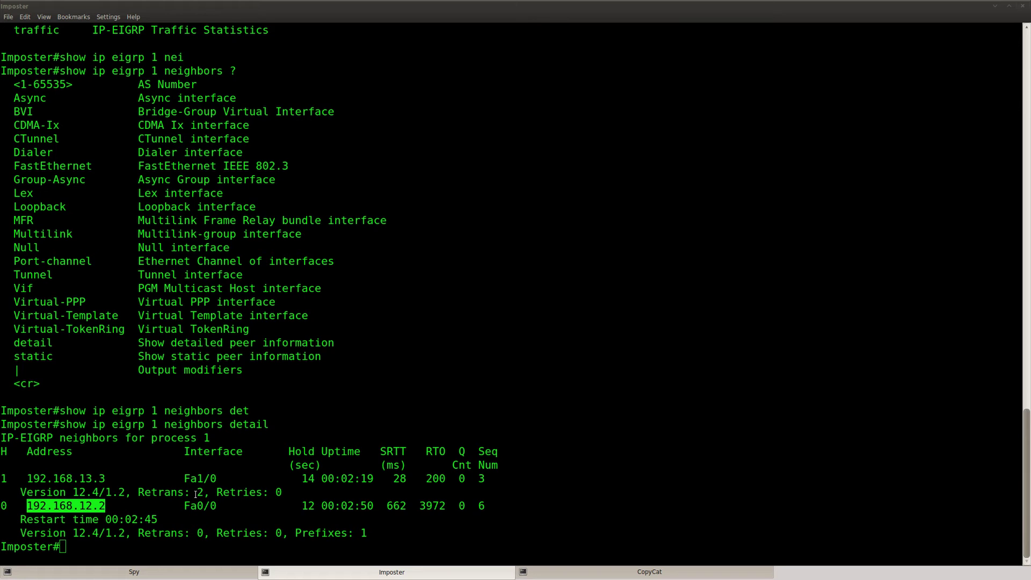
{"action": "left_click", "coordinate": [196, 493]}
Step: Switch back to Spy's console and recall its previous neighbors command
{"action": "key", "text": "Return"}
{"action": "key", "text": "Return"}
{"action": "key", "text": "Return"}
{"action": "key", "text": "Up"}
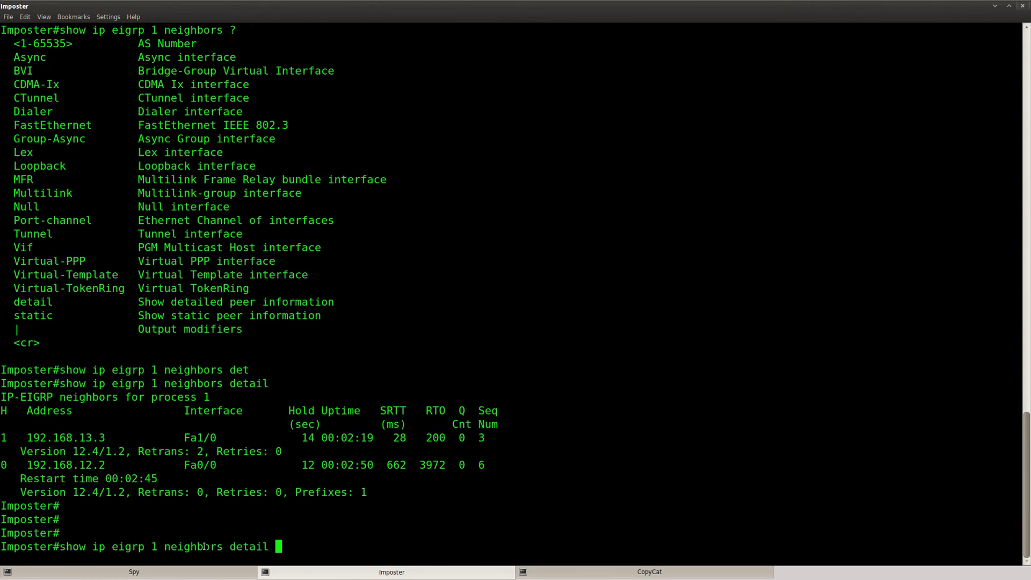
{"action": "left_click", "coordinate": [134, 572]}
{"action": "key", "text": "Return"}
{"action": "key", "text": "Return"}
{"action": "key", "text": "Return"}
{"action": "key", "text": "Return"}
{"action": "key", "text": "Return"}
{"action": "key", "text": "Return"}
{"action": "key", "text": "Up"}
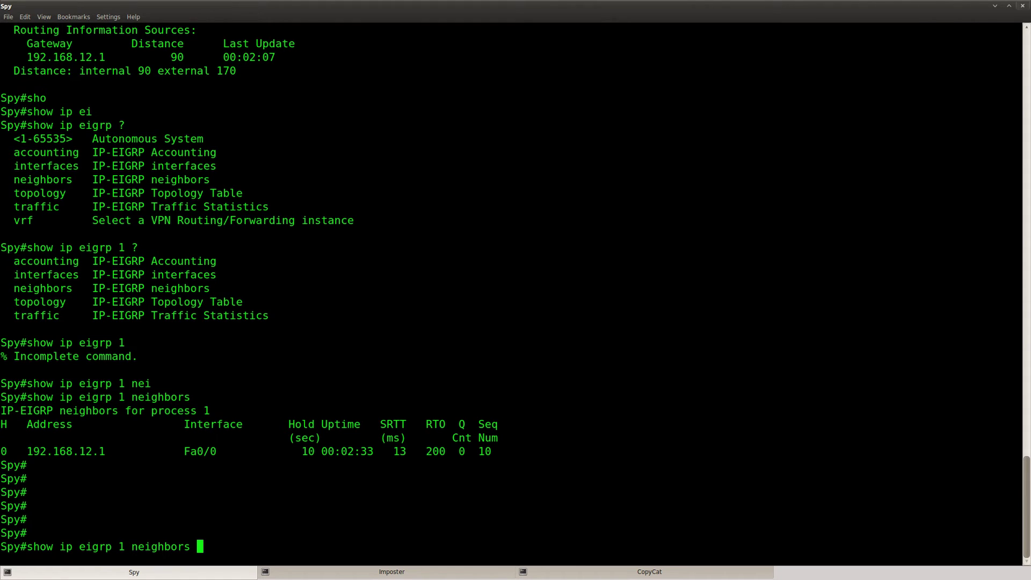
Step: Display Spy's EIGRP 1 topology table with show ip eigrp 1 topology
{"action": "key", "text": "ctrl+u"}
{"action": "type", "text": "sho"}
{"action": "key", "text": "Tab"}
{"action": "type", "text": "ip ei"}
{"action": "key", "text": "Tab"}
{"action": "type", "text": "?"}
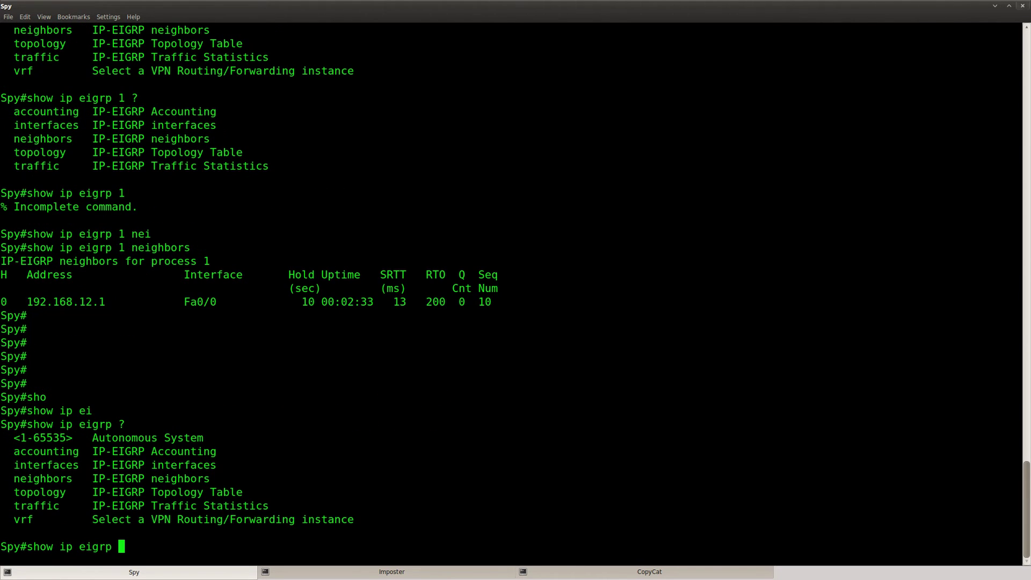
{"action": "type", "text": "1 "}
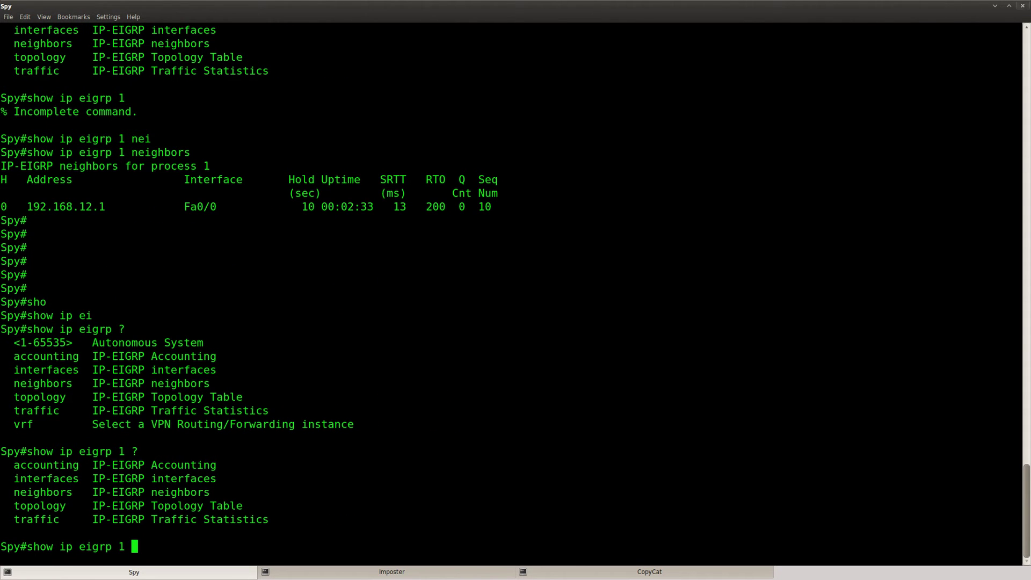
{"action": "type", "text": "?in"}
{"action": "key", "text": "BackSpace"}
{"action": "key", "text": "BackSpace"}
{"action": "type", "text": "topo"}
{"action": "key", "text": "Tab"}
{"action": "type", "text": "?"}
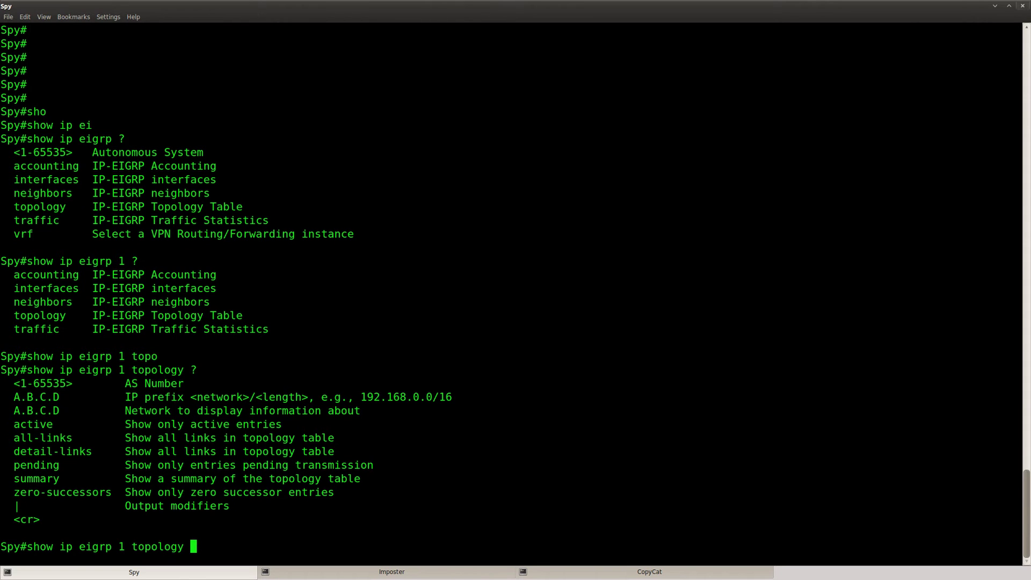
{"action": "type", "text": "1 ?"}
{"action": "key", "text": "Return"}
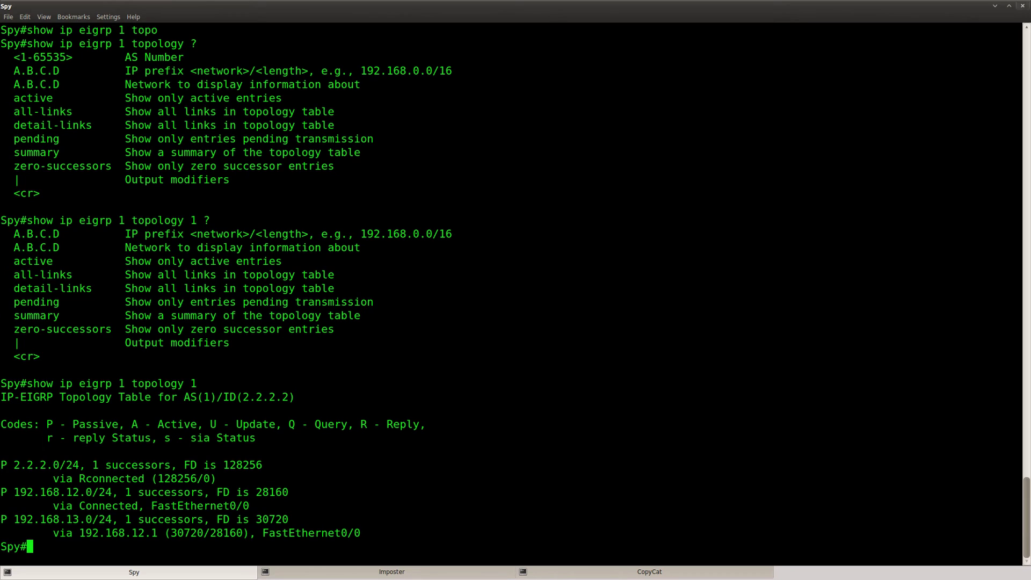
{"action": "key", "text": "Return"}
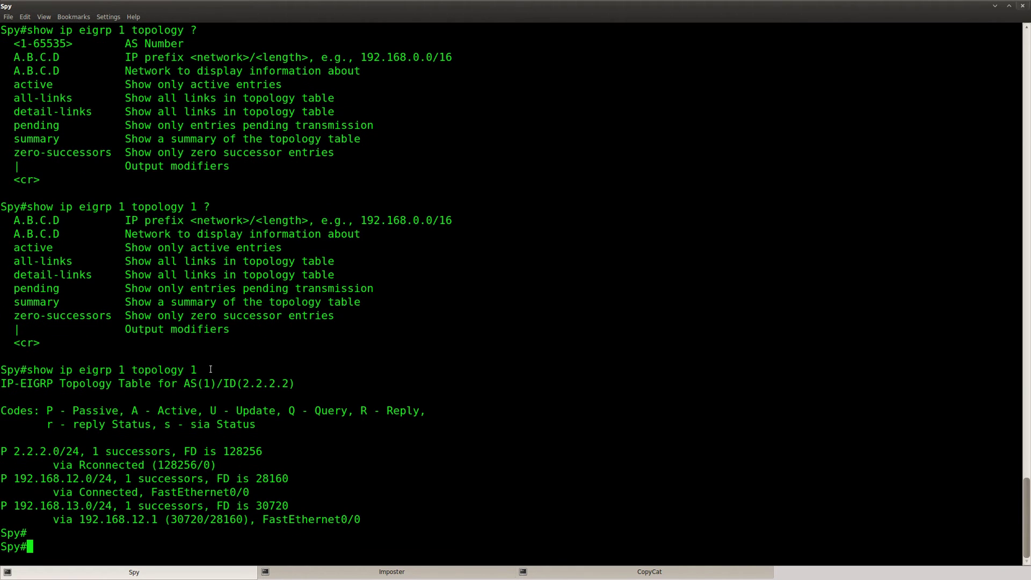
Step: Select and copy Spy's router ID 2.2.2.2 from the topology table header
{"action": "left_click_drag", "start_coordinate": [200, 369], "coordinate": [27, 370]}
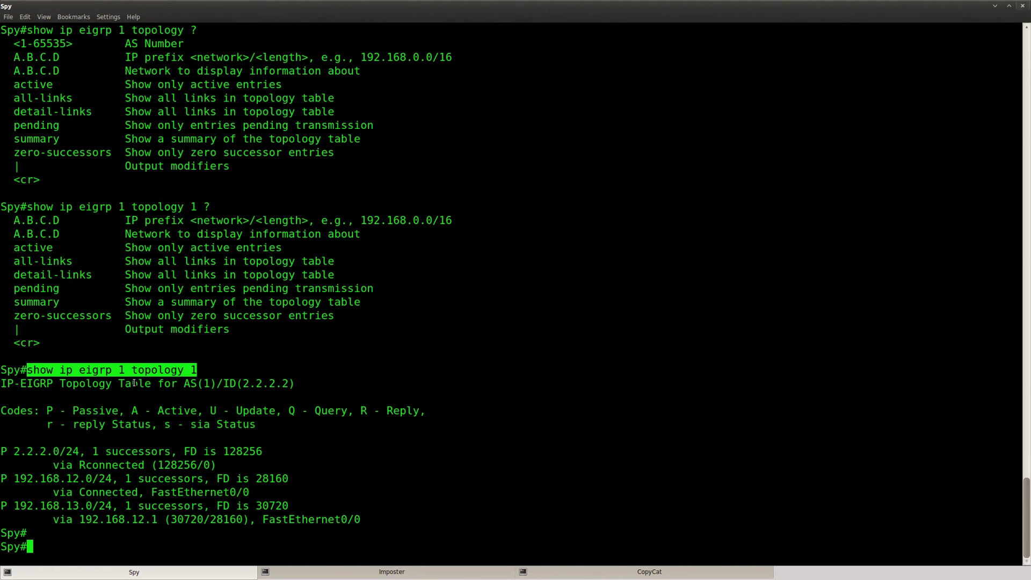
{"action": "left_click", "coordinate": [188, 401]}
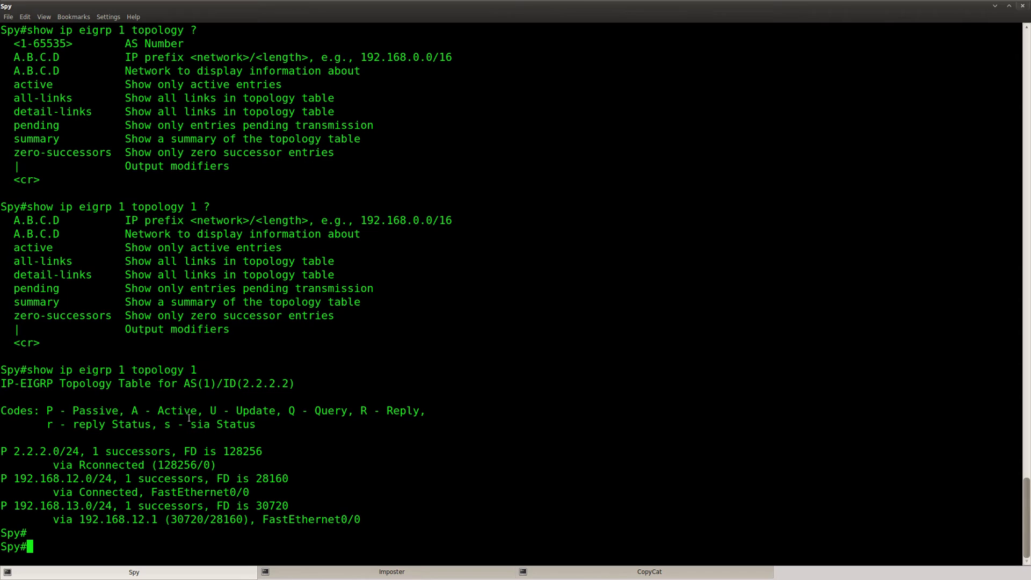
{"action": "left_click_drag", "start_coordinate": [290, 383], "coordinate": [242, 384]}
{"action": "left_click", "coordinate": [245, 385]}
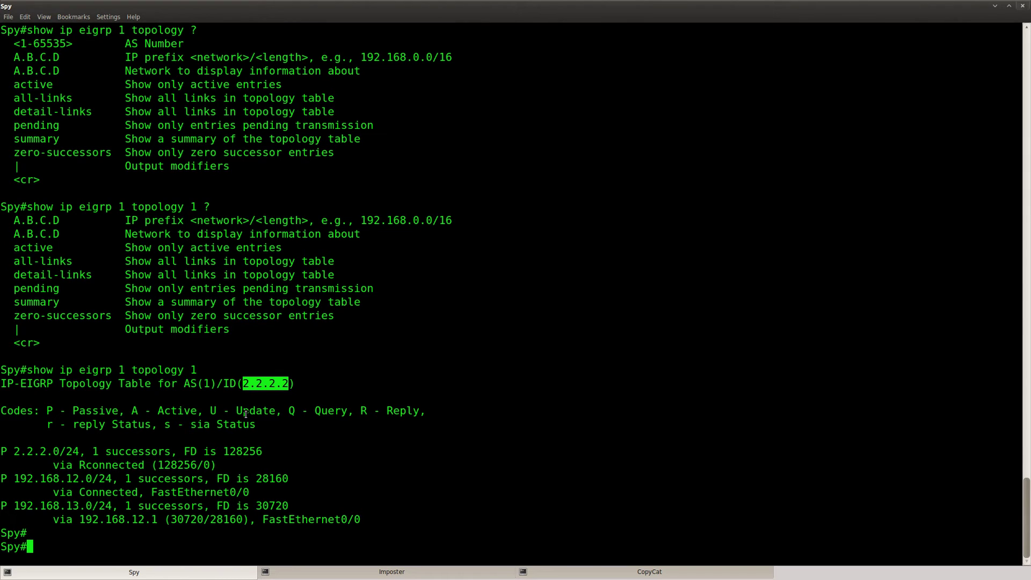
{"action": "left_click_drag", "start_coordinate": [290, 383], "coordinate": [241, 384]}
{"action": "right_click", "coordinate": [258, 383]}
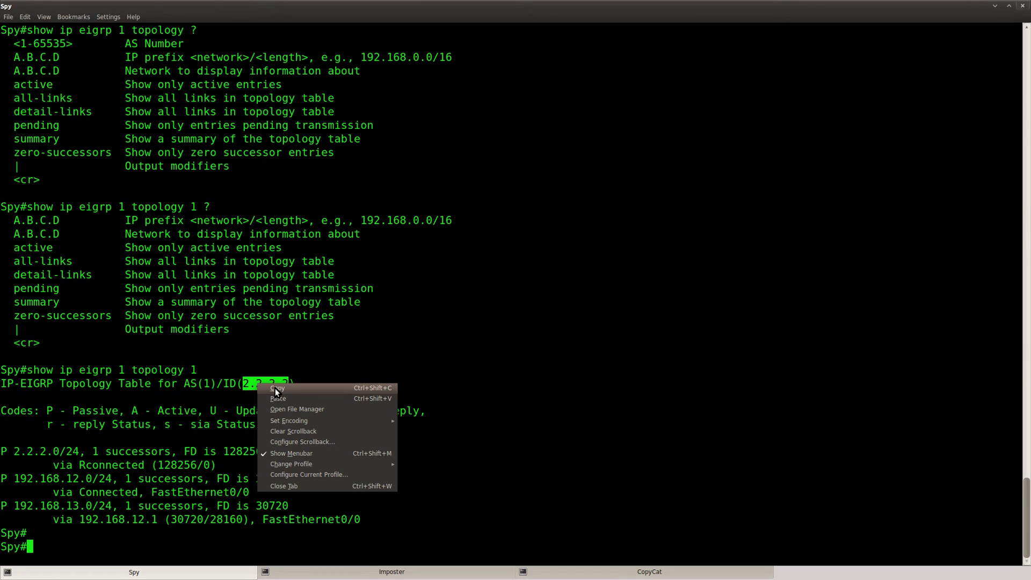
{"action": "left_click", "coordinate": [276, 388]}
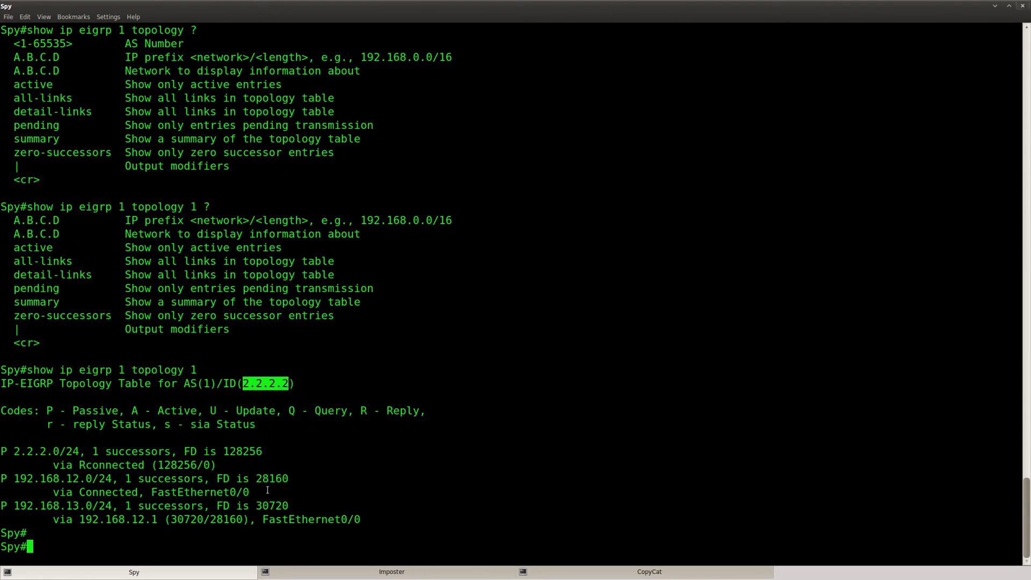
{"action": "left_click_drag", "start_coordinate": [291, 383], "coordinate": [243, 383]}
{"action": "right_click", "coordinate": [250, 383]}
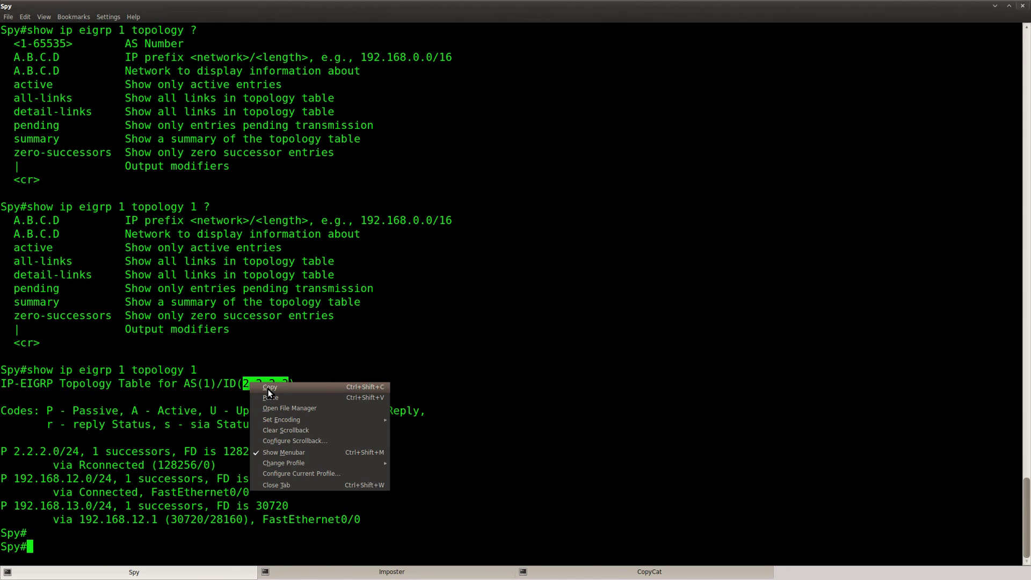
{"action": "left_click", "coordinate": [271, 387]}
{"action": "left_click", "coordinate": [257, 465]}
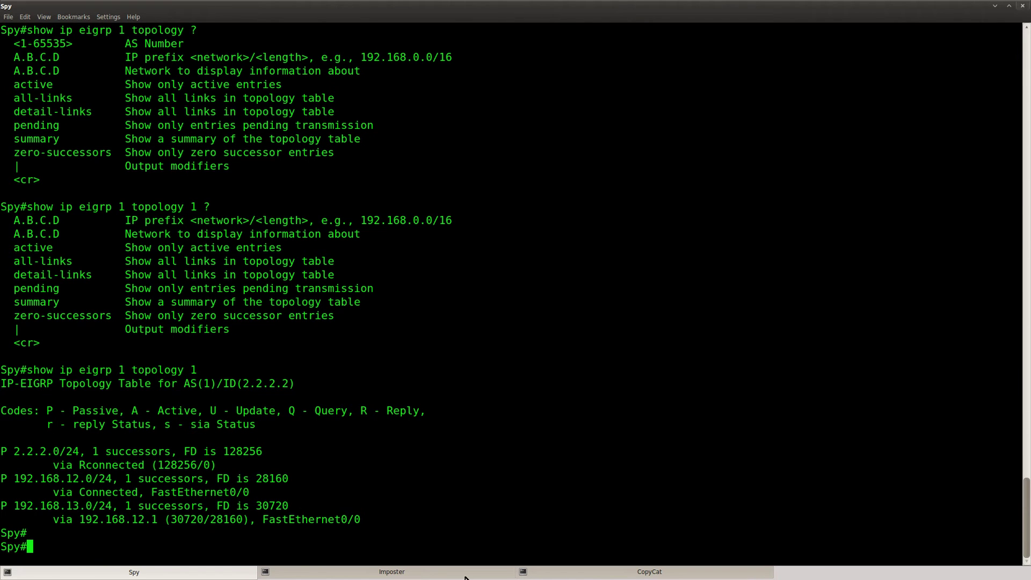
Step: On CopyCat, enter configuration mode for EIGRP process 1 with conf t and router eigrp 1
{"action": "left_click", "coordinate": [627, 576]}
{"action": "key", "text": "Return"}
{"action": "key", "text": "Return"}
{"action": "key", "text": "Return"}
{"action": "key", "text": "Return"}
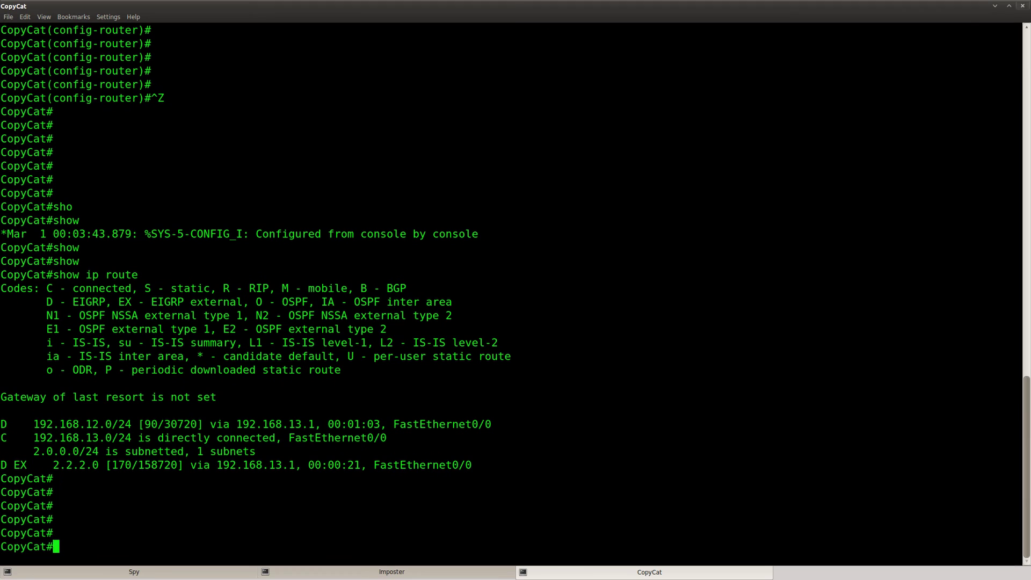
{"action": "type", "text": "conf t"}
{"action": "key", "text": "Return"}
{"action": "type", "text": "router eigr"}
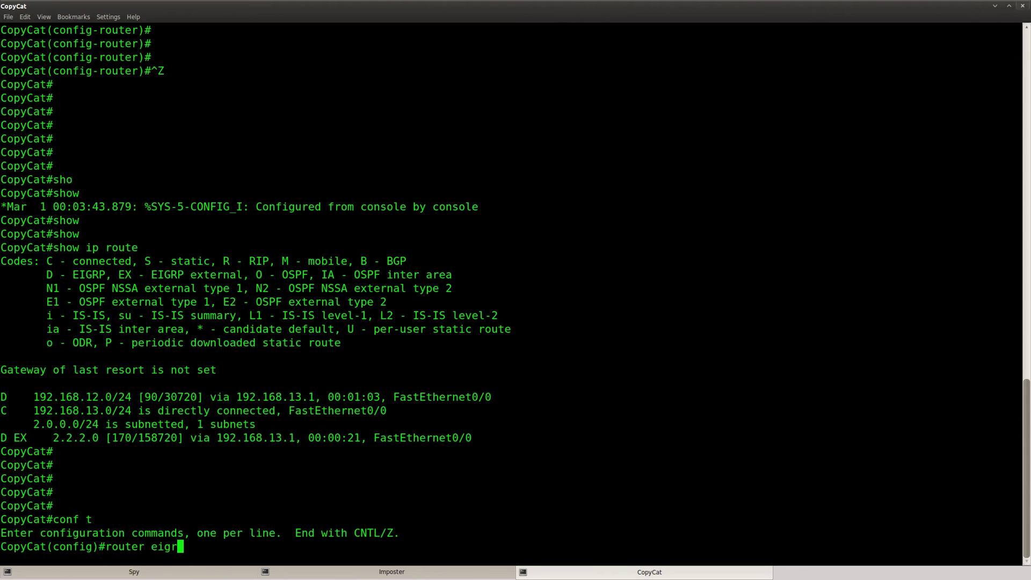
{"action": "type", "text": "p 1"}
{"action": "key", "text": "Return"}
Step: Search the EIGRP configuration help for the router-id command
{"action": "type", "text": "router)#router"}
{"action": "key", "text": "Tab"}
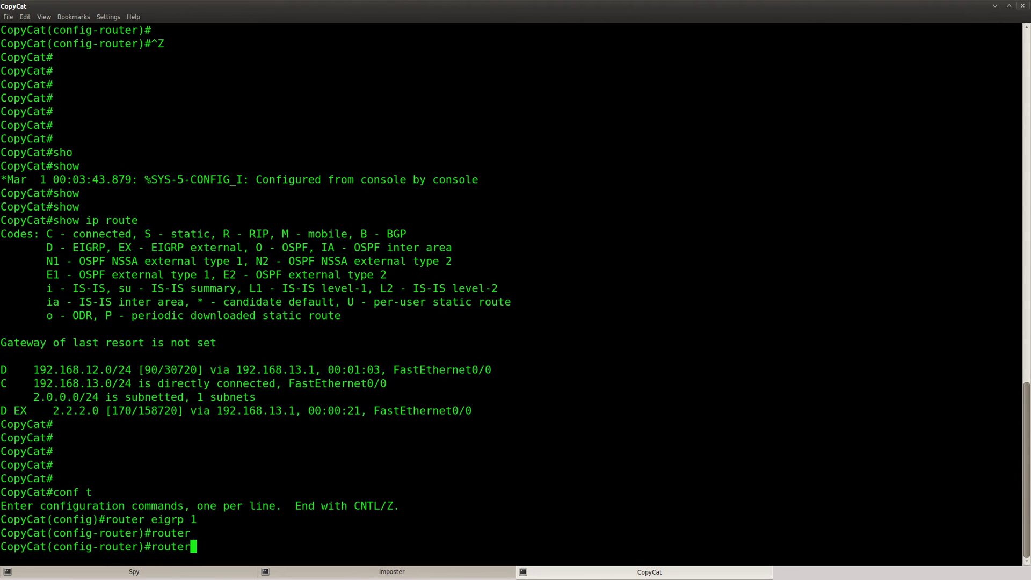
{"action": "type", "text": "-"}
{"action": "key", "text": "Tab"}
{"action": "type", "text": "id"}
{"action": "key", "text": "Tab"}
{"action": "key", "text": "BackSpace"}
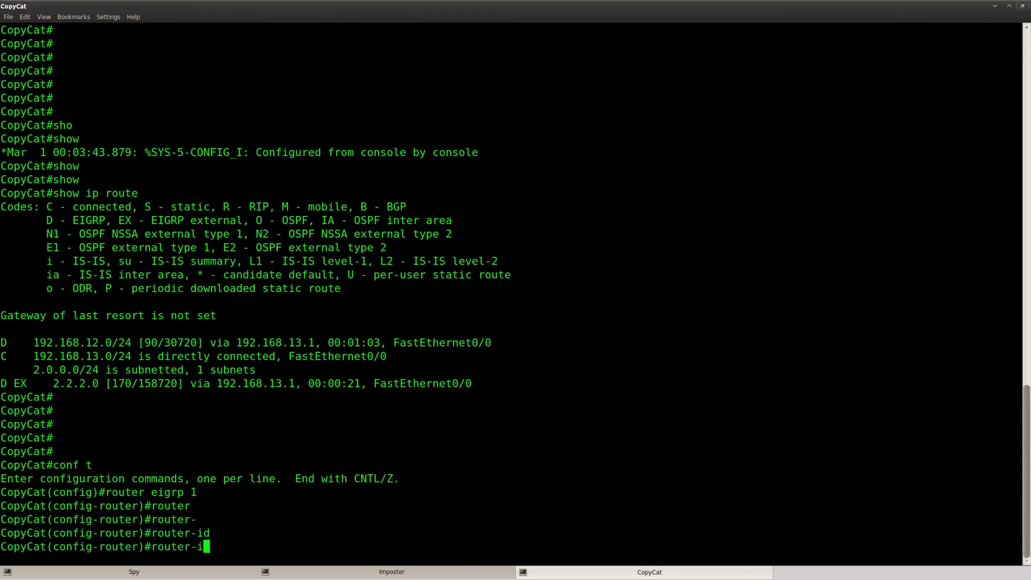
{"action": "key", "text": "BackSpace"}
{"action": "key", "text": "BackSpace"}
{"action": "key", "text": "BackSpace"}
{"action": "key", "text": "BackSpace"}
{"action": "key", "text": "BackSpace"}
{"action": "key", "text": "BackSpace"}
{"action": "key", "text": "BackSpace"}
{"action": "key", "text": "BackSpace"}
{"action": "type", "text": "re"}
{"action": "key", "text": "Tab"}
{"action": "key", "text": "BackSpace"}
{"action": "key", "text": "BackSpace"}
{"action": "key", "text": "BackSpace"}
{"action": "key", "text": "BackSpace"}
{"action": "key", "text": "BackSpace"}
{"action": "key", "text": "BackSpace"}
{"action": "key", "text": "BackSpace"}
{"action": "key", "text": "BackSpace"}
{"action": "key", "text": "BackSpace"}
{"action": "key", "text": "BackSpace"}
{"action": "key", "text": "BackSpace"}
{"action": "key", "text": "BackSpace"}
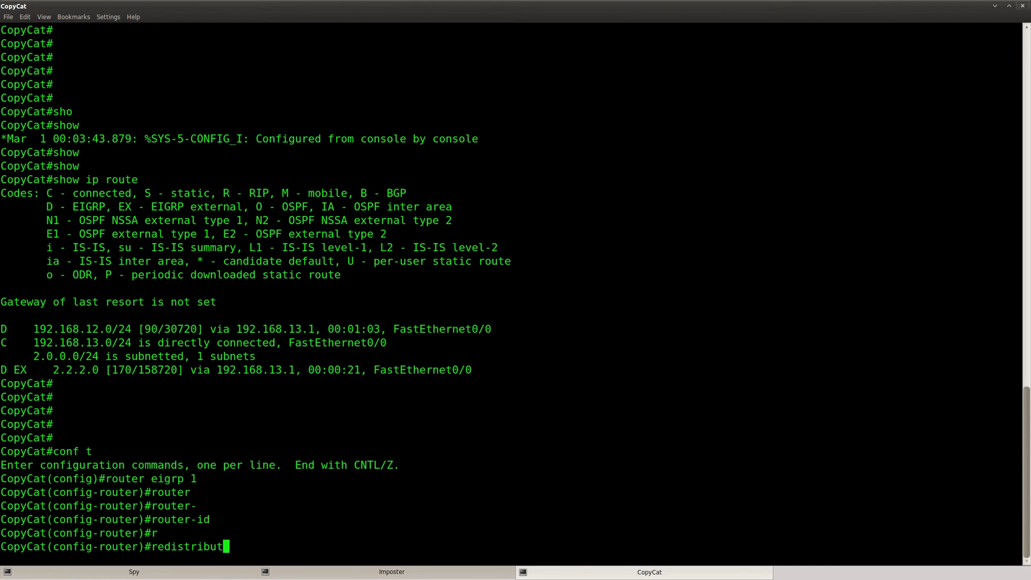
{"action": "type", "text": "??"}
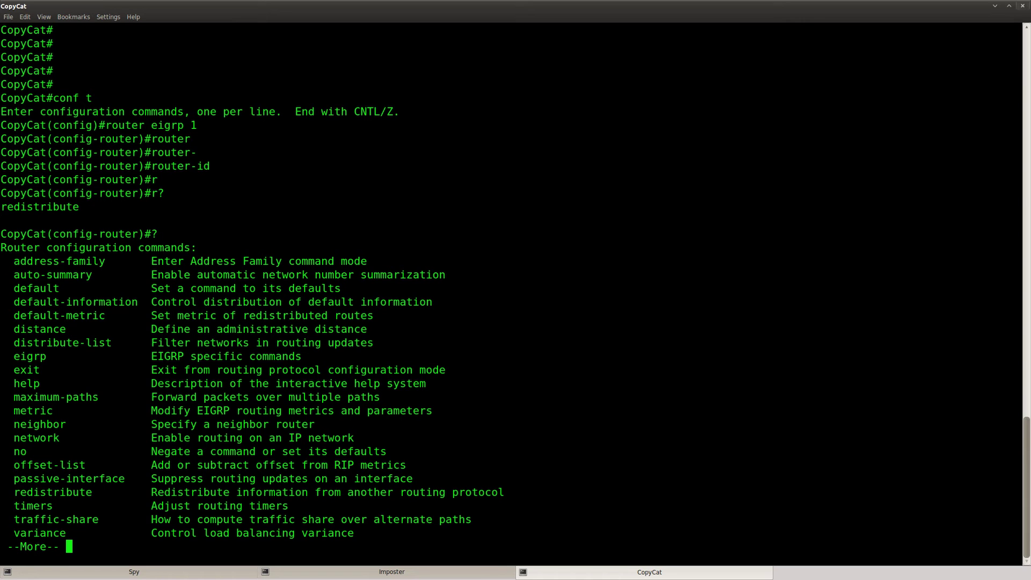
{"action": "key", "text": "space"}
Step: Set CopyCat's EIGRP router ID to 2.2.2.2 with eigrp router-id 2.2.2.2
{"action": "type", "text": "ei"}
{"action": "key", "text": "Tab"}
{"action": "type", "text": "?"}
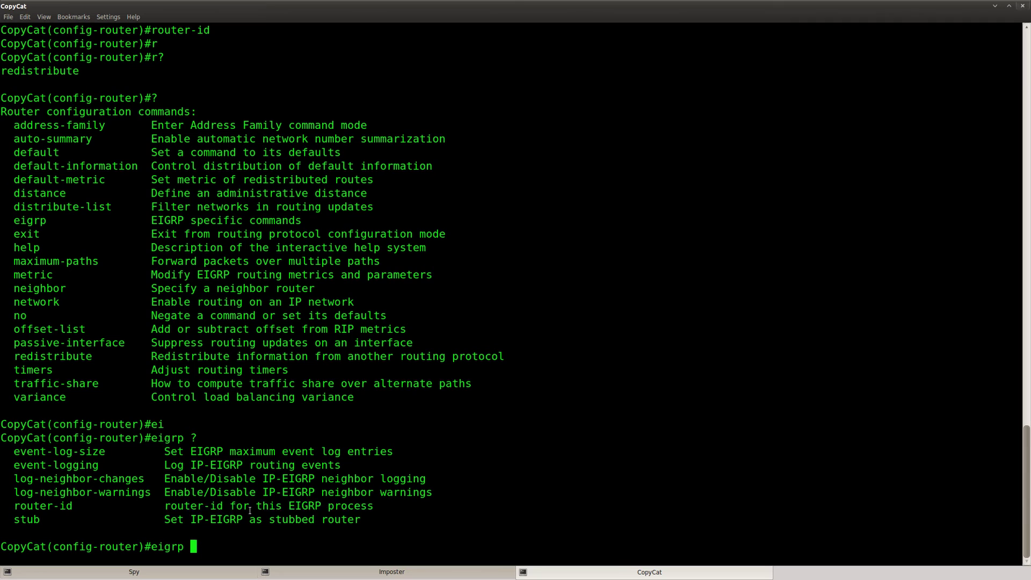
{"action": "left_click_drag", "start_coordinate": [374, 506], "coordinate": [13, 506]}
{"action": "type", "text": "router"}
{"action": "key", "text": "Tab"}
{"action": "type", "text": "?"}
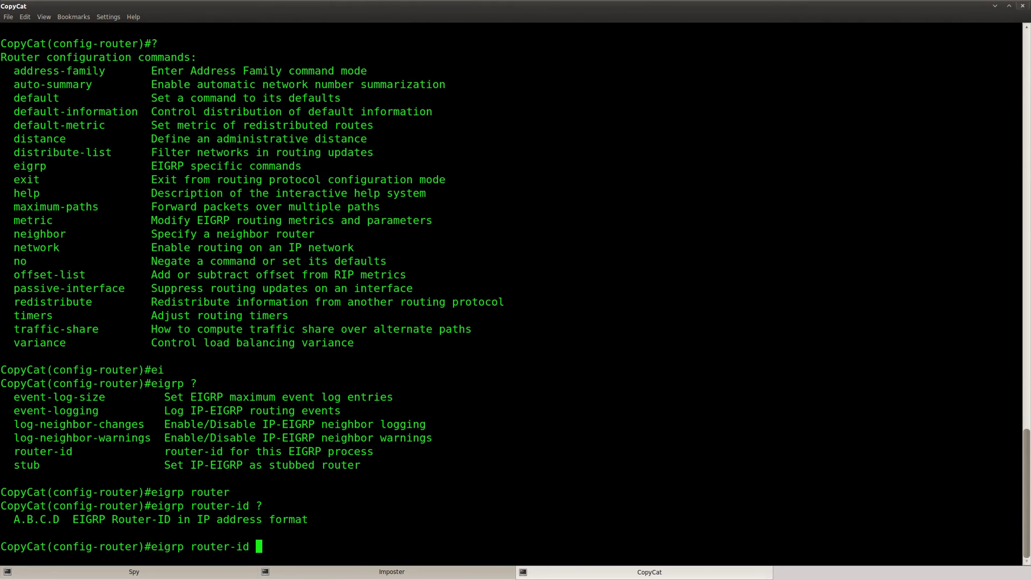
{"action": "type", "text": "2.2.2.2"}
{"action": "key", "text": "Return"}
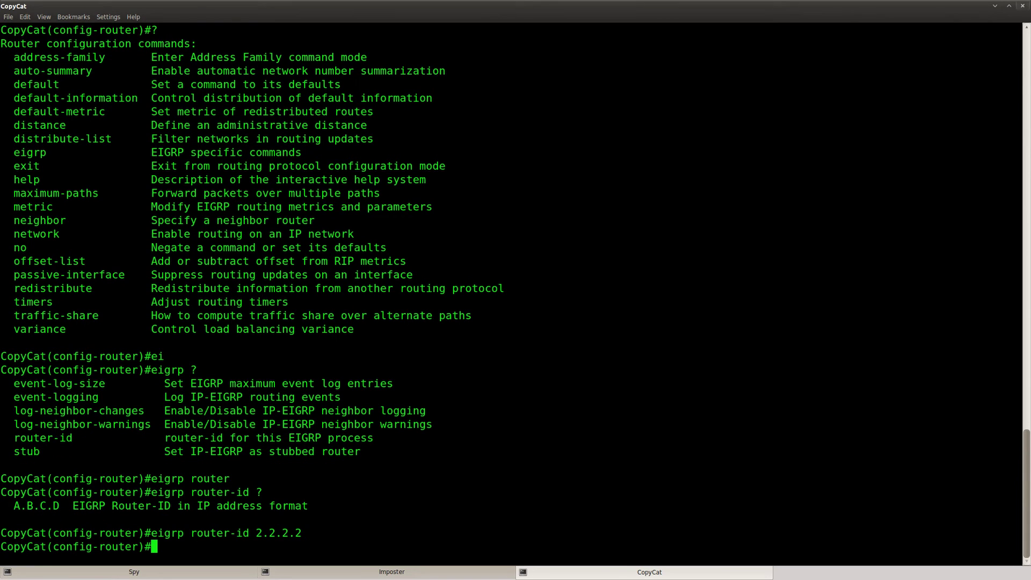
Step: Leave configuration mode and reset CopyCat's adjacencies with clear ip eigrp neighbors
{"action": "key", "text": "Return"}
{"action": "key", "text": "ctrl+z"}
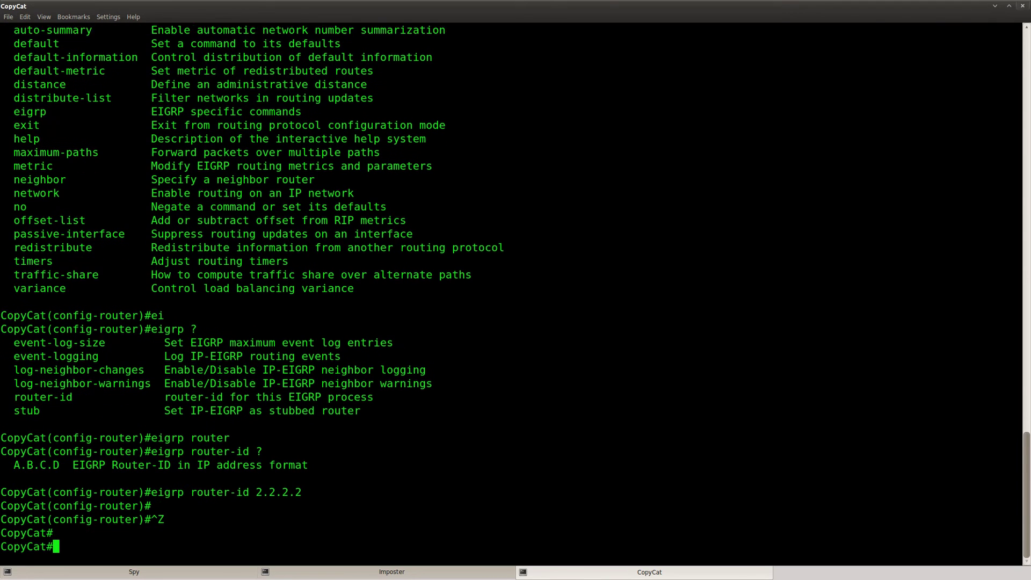
{"action": "key", "text": "Return"}
{"action": "type", "text": "clear ip ei"}
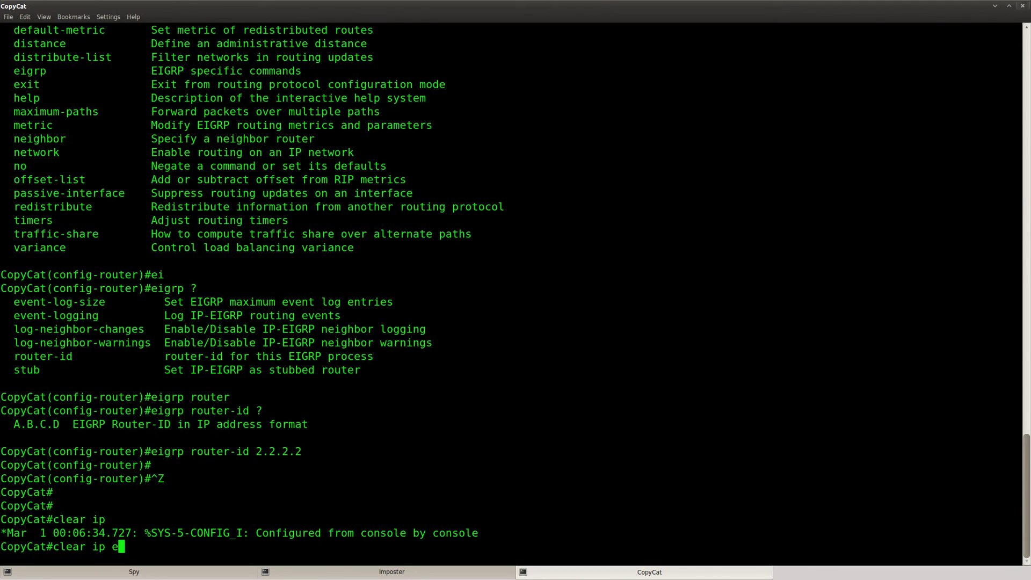
{"action": "key", "text": "Tab"}
{"action": "type", "text": "nei"}
{"action": "key", "text": "Tab"}
{"action": "key", "text": "Return"}
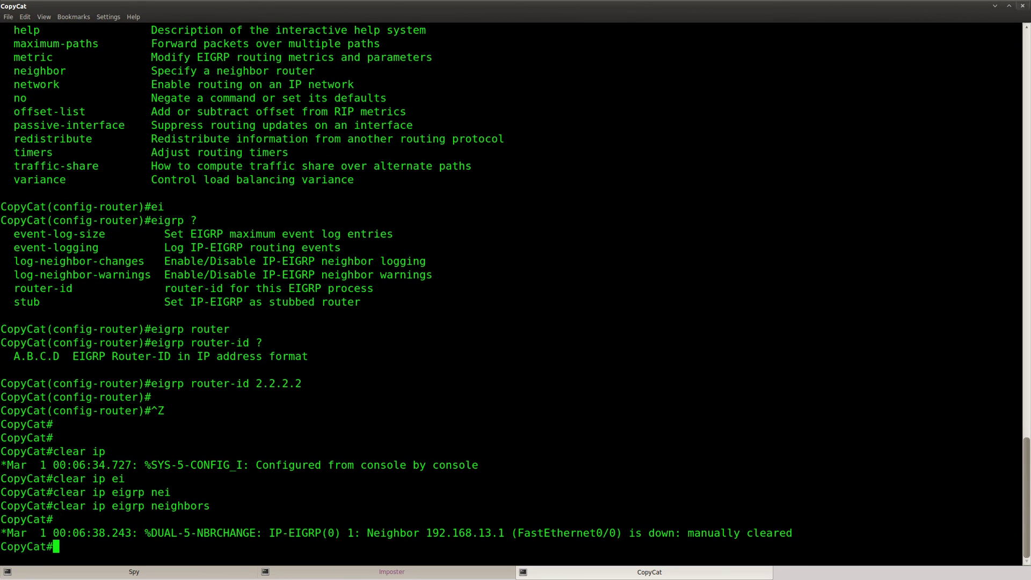
{"action": "key", "text": "Return"}
{"action": "key", "text": "Return"}
{"action": "key", "text": "Return"}
{"action": "key", "text": "Return"}
{"action": "key", "text": "Return"}
{"action": "key", "text": "Return"}
{"action": "key", "text": "Return"}
{"action": "key", "text": "Return"}
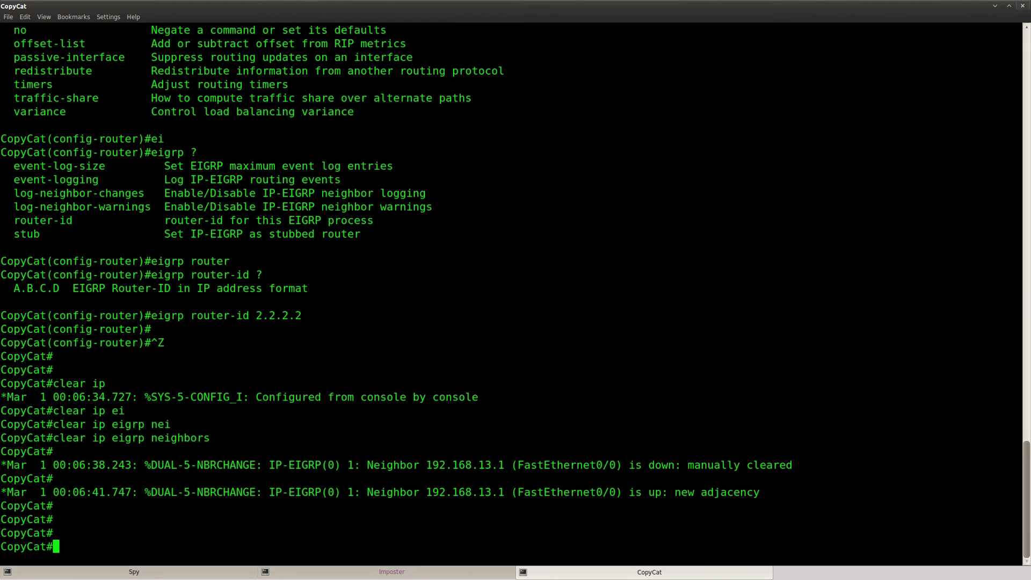
Step: Run show ip route, confirming only 192.168.12.0 and 192.168.13.0 remain, and glance at the lab topology
{"action": "type", "text": "sho"}
{"action": "key", "text": "Tab"}
{"action": "type", "text": "ip route"}
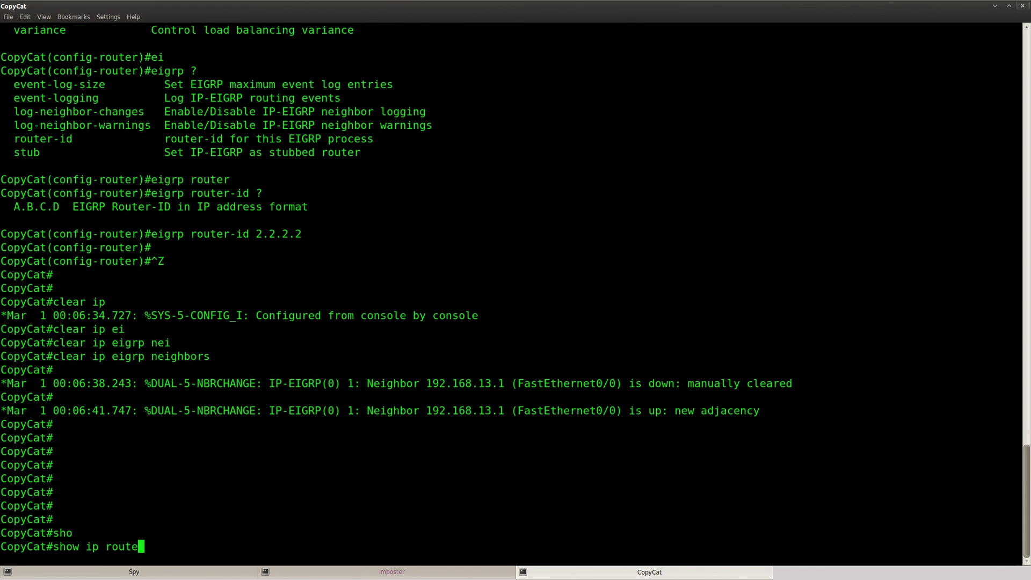
{"action": "key", "text": "Return"}
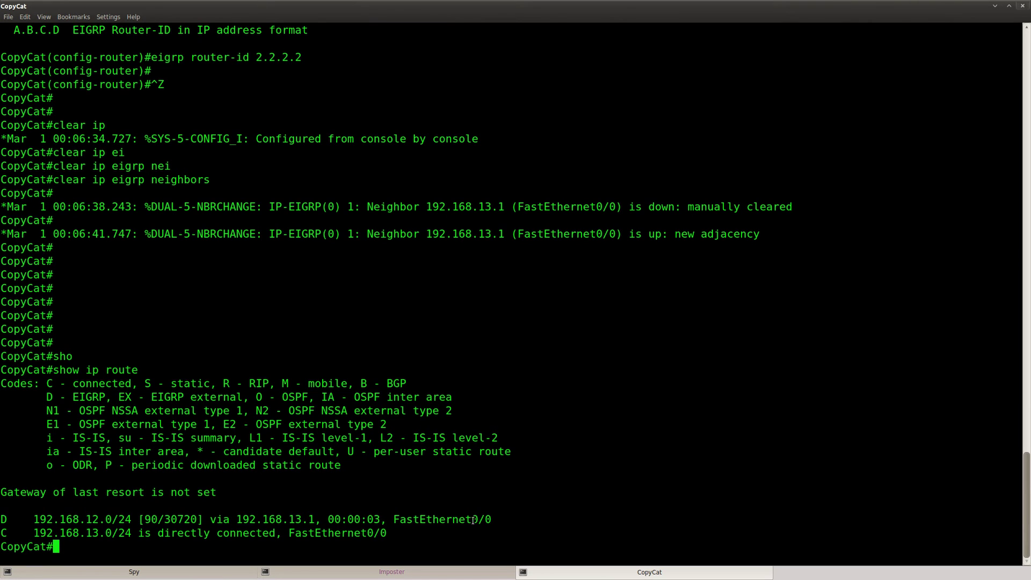
{"action": "left_click_drag", "start_coordinate": [480, 519], "coordinate": [0, 518]}
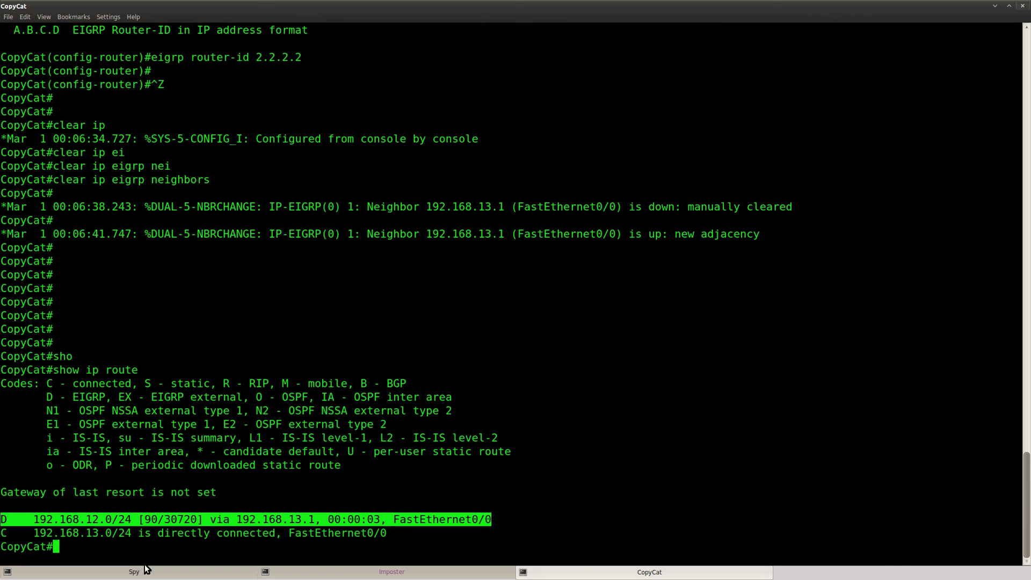
{"action": "left_click_drag", "start_coordinate": [111, 519], "coordinate": [20, 518]}
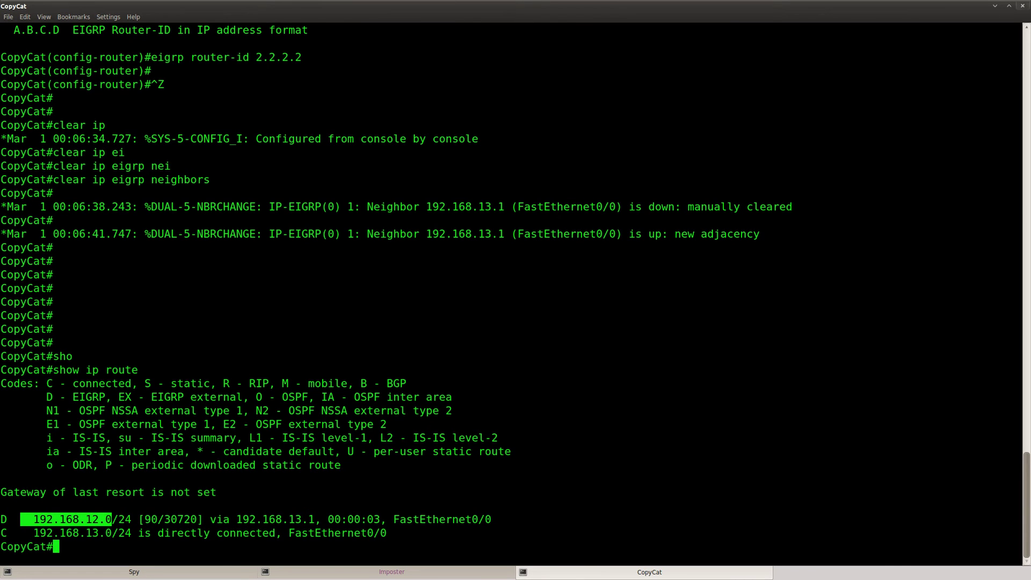
{"action": "key", "text": "alt+Tab"}
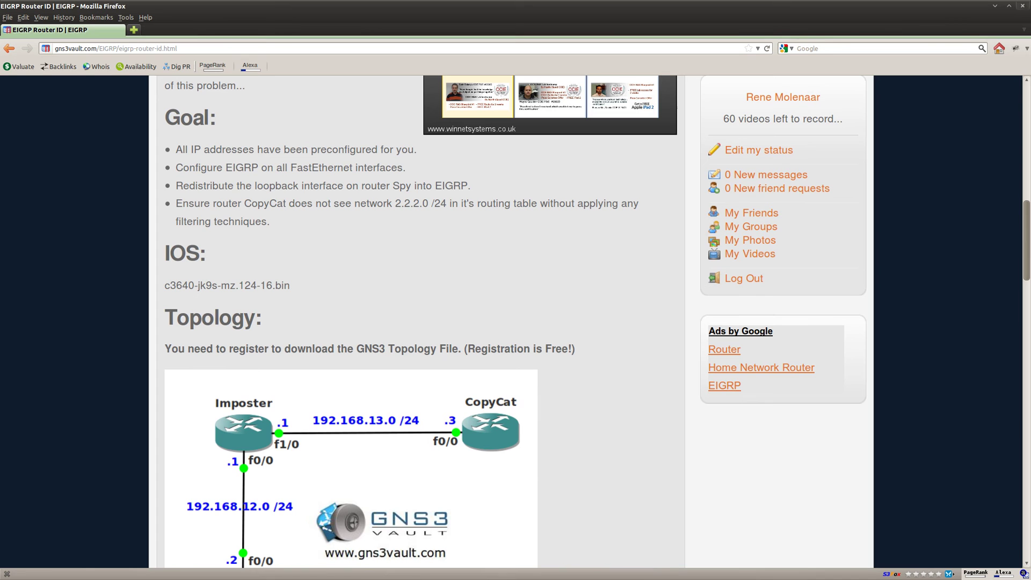
{"action": "scroll", "coordinate": [136, 371], "scroll_direction": "down", "scroll_amount": 3}
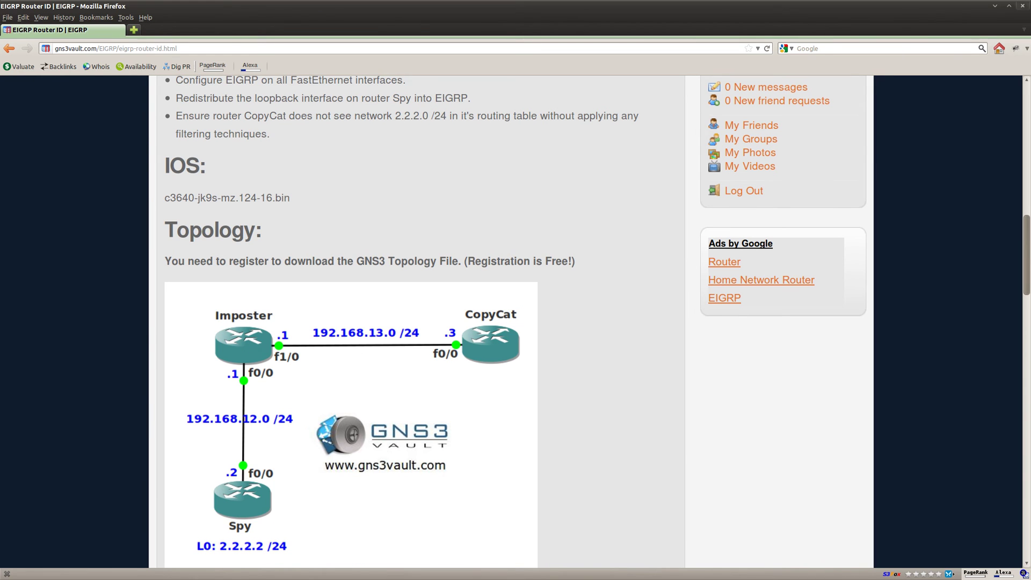
{"action": "key", "text": "alt+Tab"}
Step: Rerun show ip route from history three times, confirming 2.2.2.0/24 stays absent
{"action": "key", "text": "Return"}
{"action": "key", "text": "Up"}
{"action": "key", "text": "Return"}
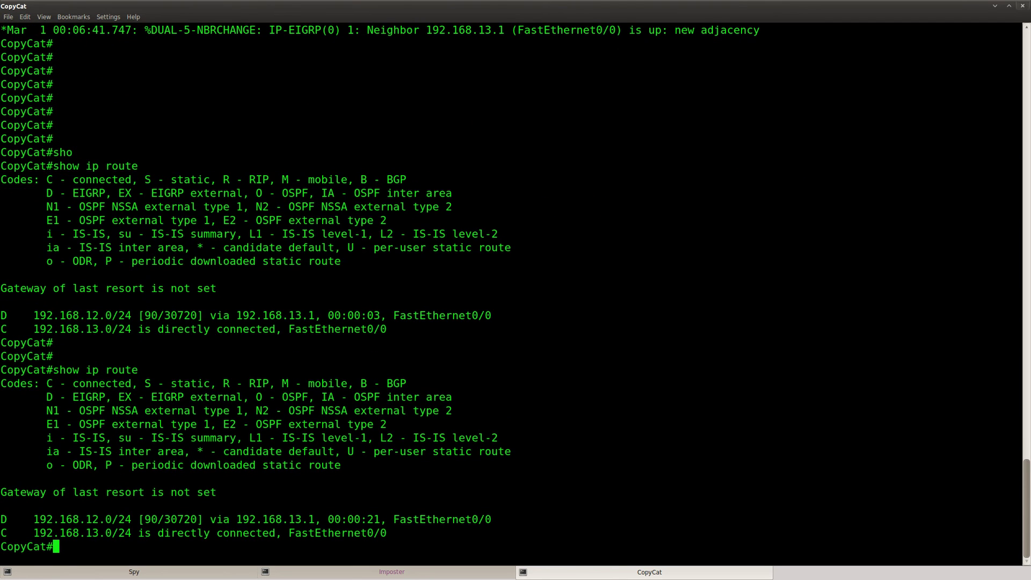
{"action": "key", "text": "Return"}
{"action": "key", "text": "Return"}
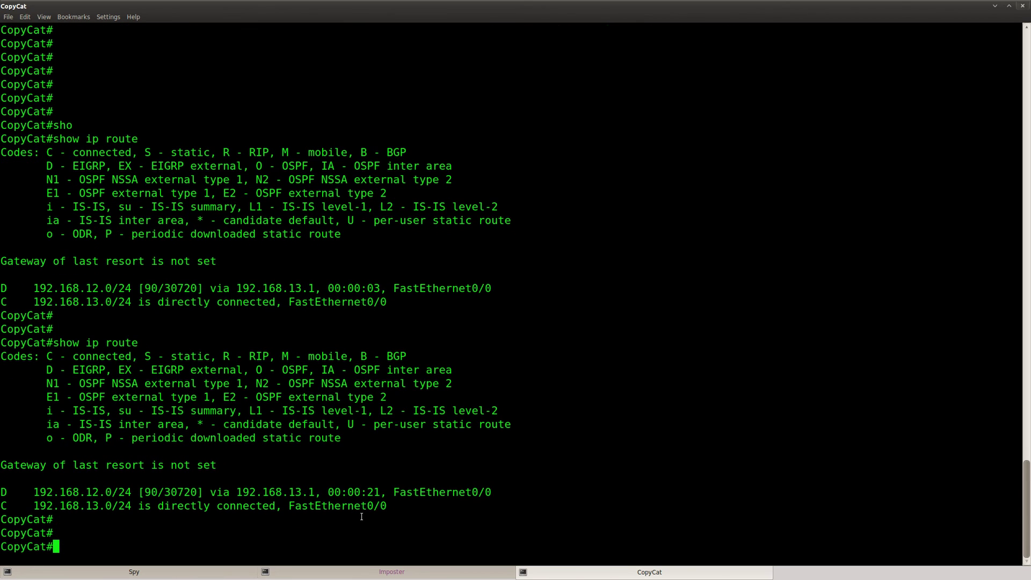
{"action": "key", "text": "Return"}
{"action": "key", "text": "Return"}
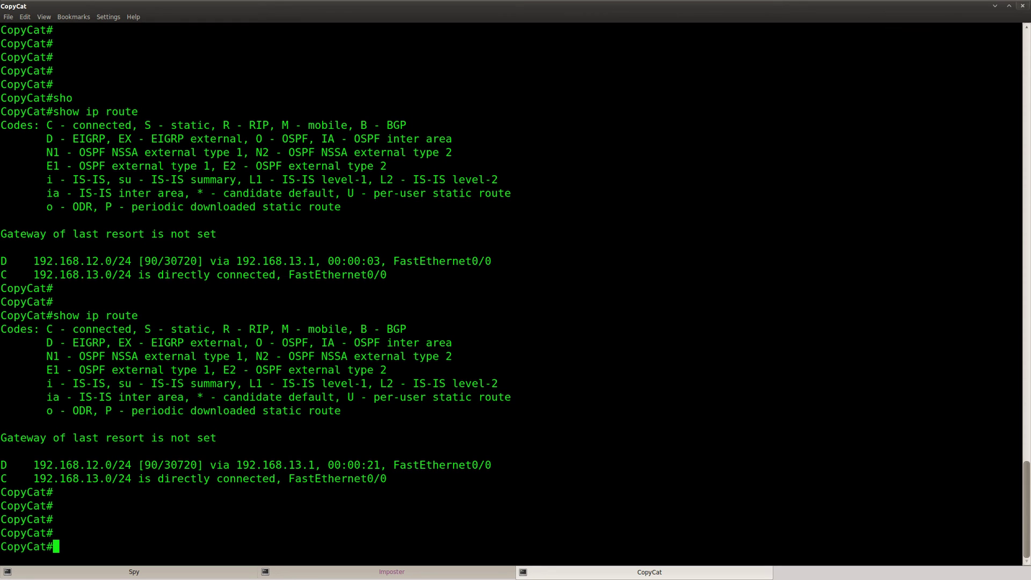
{"action": "key", "text": "Return"}
{"action": "key", "text": "Up"}
{"action": "key", "text": "Up"}
{"action": "key", "text": "Up"}
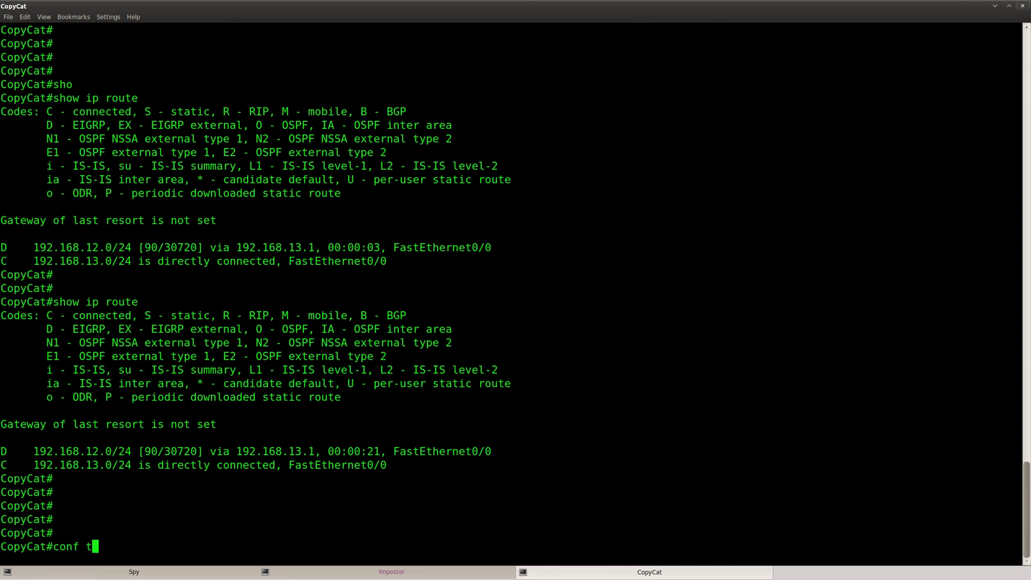
{"action": "key", "text": "Down"}
{"action": "key", "text": "Down"}
{"action": "key", "text": "Return"}
{"action": "key", "text": "Return"}
{"action": "key", "text": "Return"}
{"action": "key", "text": "Return"}
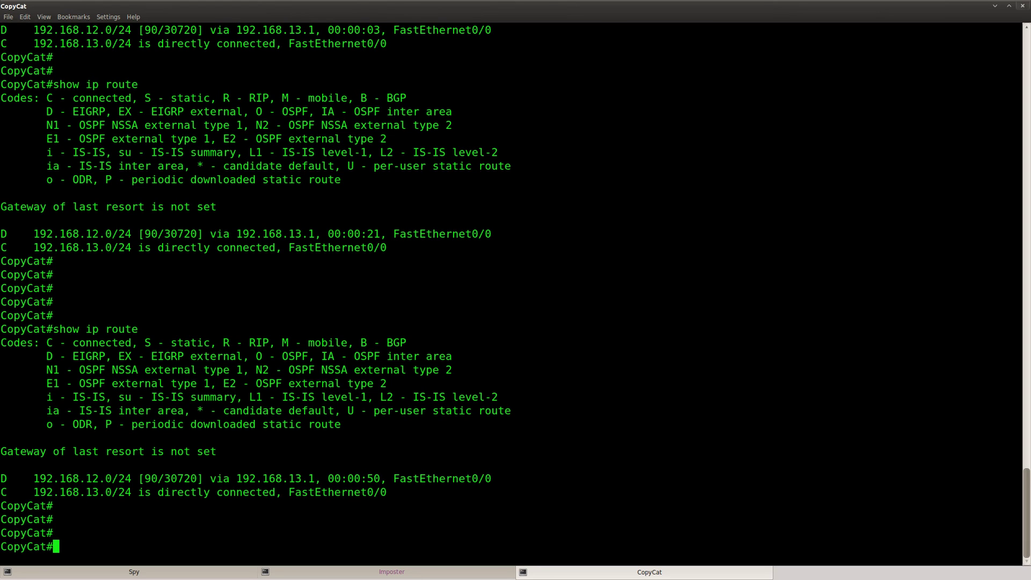
{"action": "key", "text": "Return"}
{"action": "key", "text": "Return"}
{"action": "key", "text": "Up"}
{"action": "key", "text": "Return"}
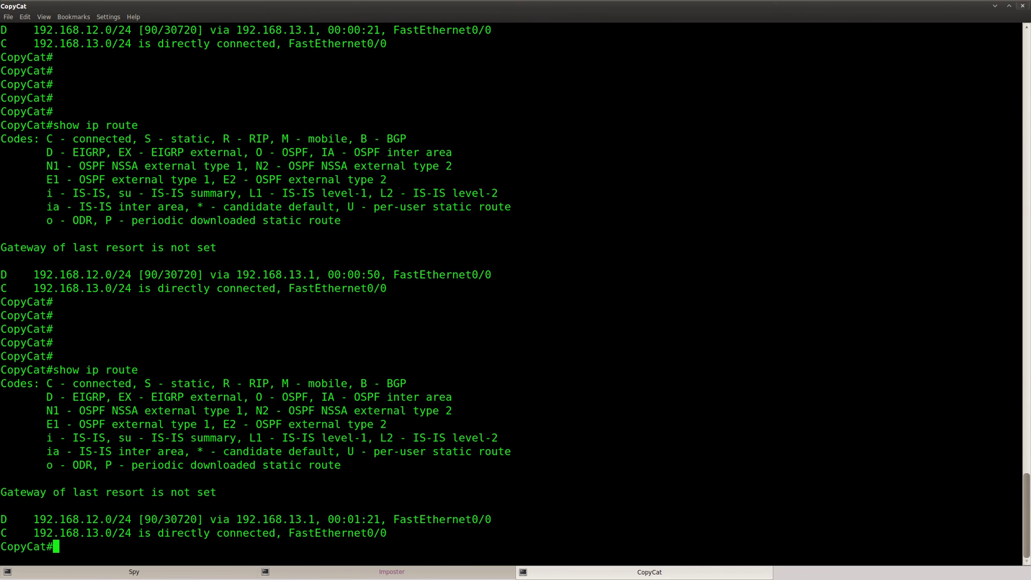